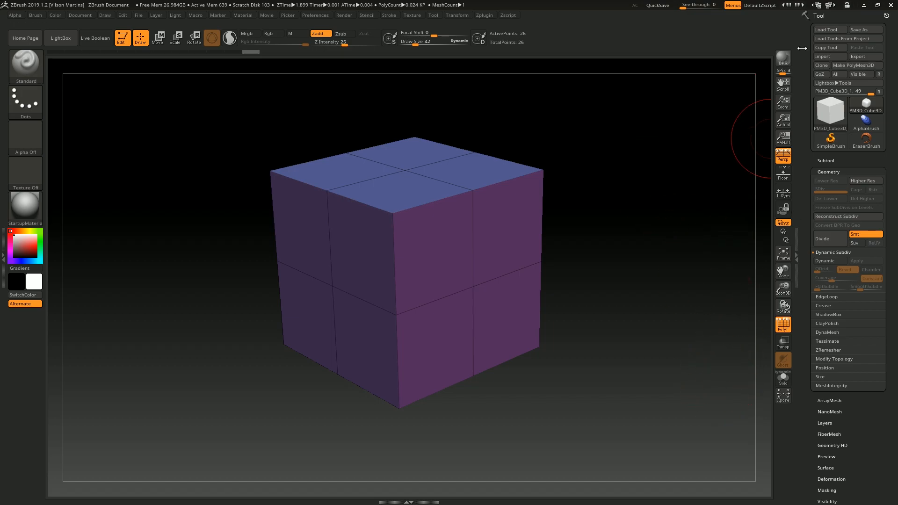
- Reopen the Geometry settings and outline the regular subdivision controls and the Dynamic Subdiv section with a freehand screen annotation
left_click(831, 173)
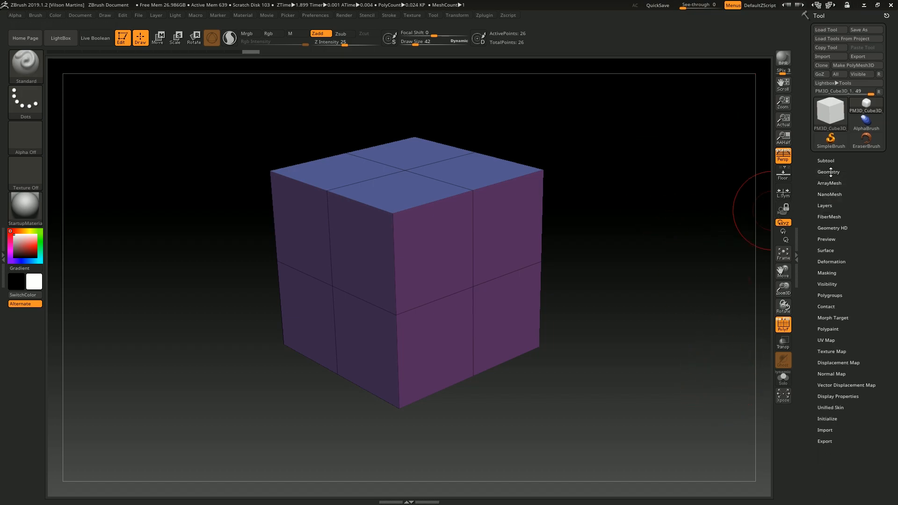
left_click(830, 173)
key("Print")
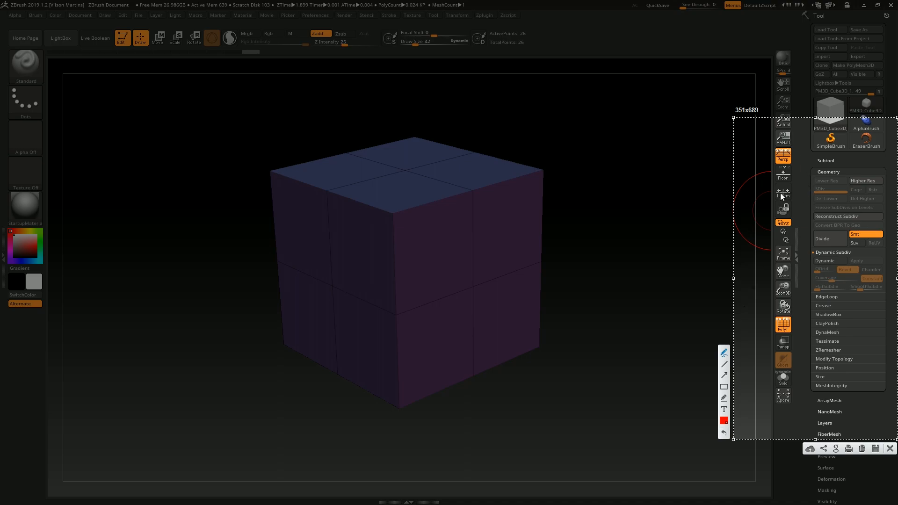
left_click_drag(872, 169, 832, 170)
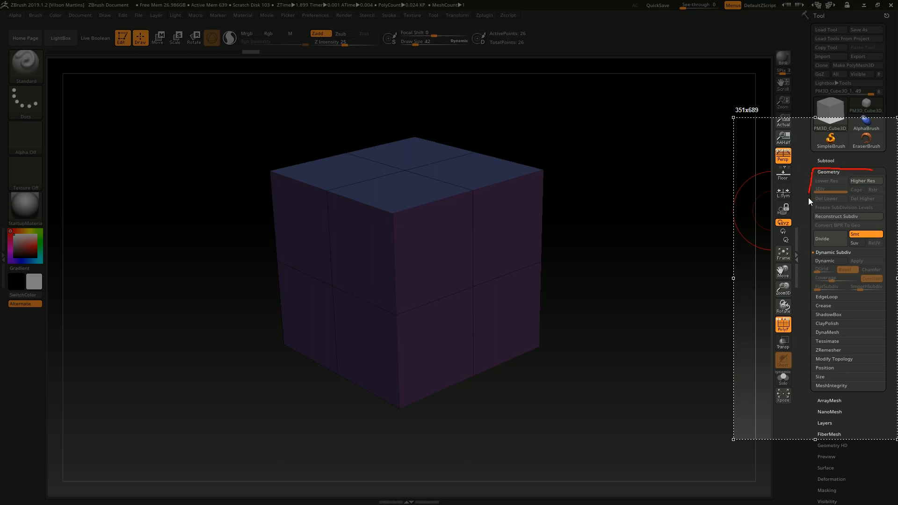
left_click_drag(890, 250, 883, 179)
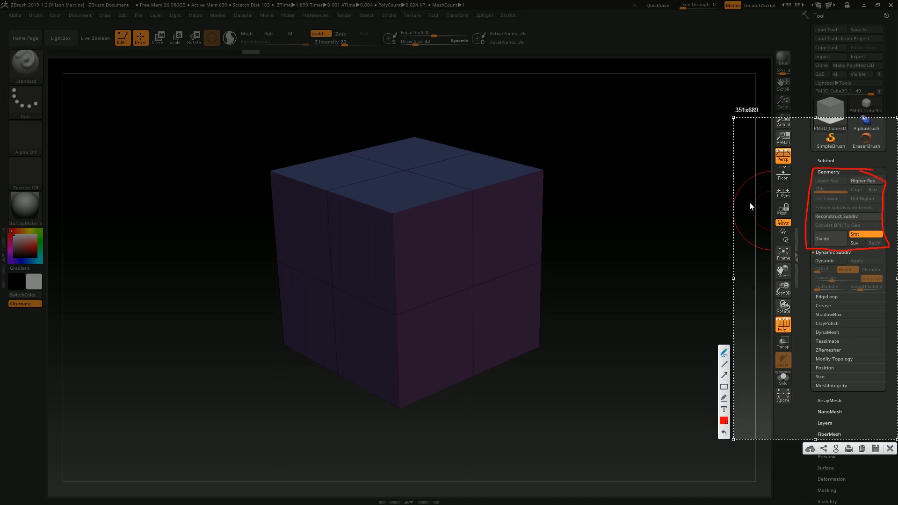
left_click_drag(809, 256, 806, 261)
mouse_move(890, 262)
left_mouse_down()
mouse_move(891, 241)
mouse_move(869, 253)
left_mouse_up()
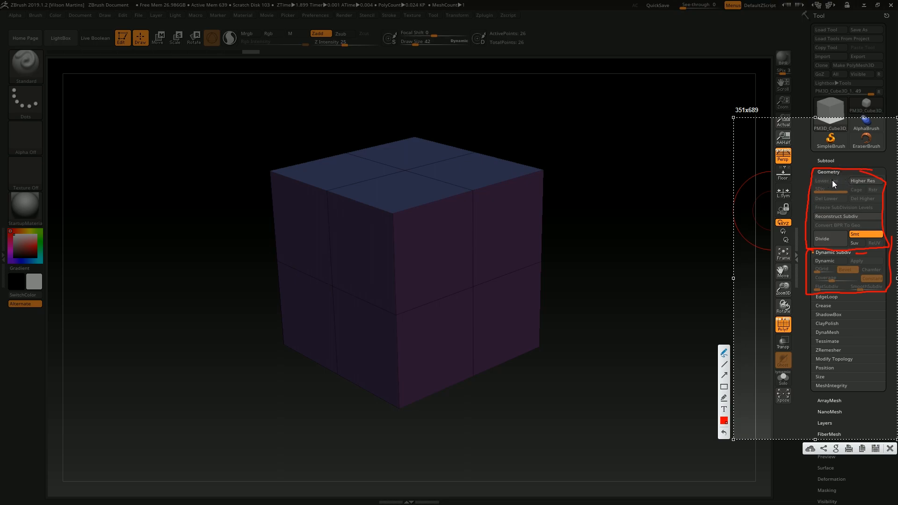
- Mark the individual subdivision controls inside the outlined Geometry area and dismiss the annotation overlay
left_click_drag(855, 182, 840, 191)
left_click_drag(865, 188, 873, 191)
left_click_drag(848, 217, 854, 214)
left_click_drag(832, 228, 840, 234)
key("Escape")
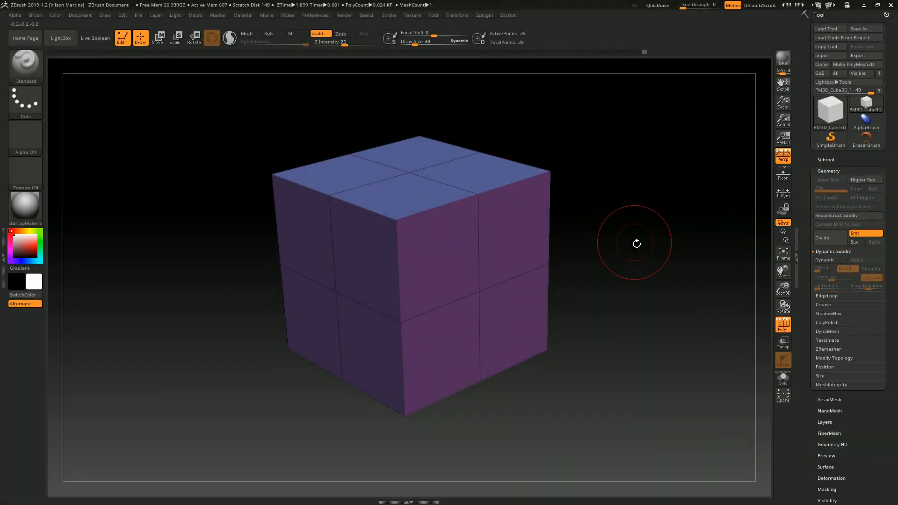
- Turn Dynamic Subdiv on for the cube to preview the smoothing and turn it off again
left_click_drag(652, 233, 623, 241)
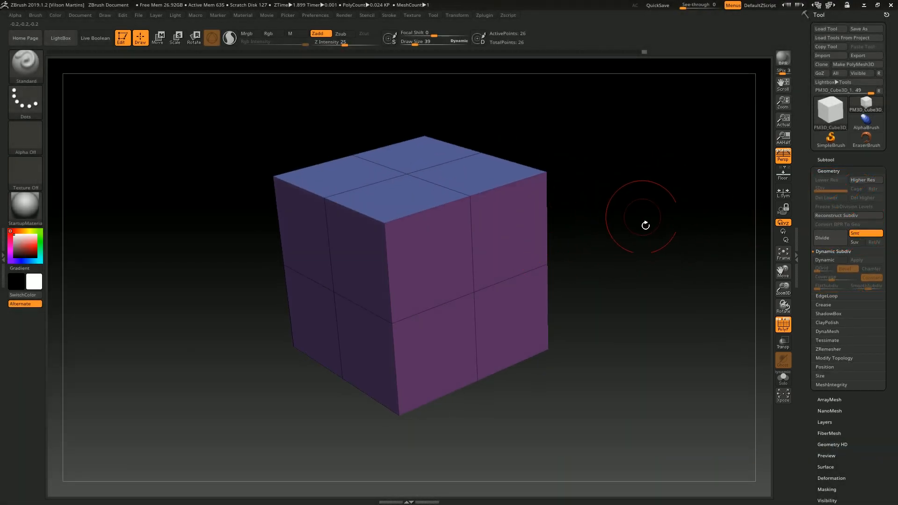
left_click(832, 260)
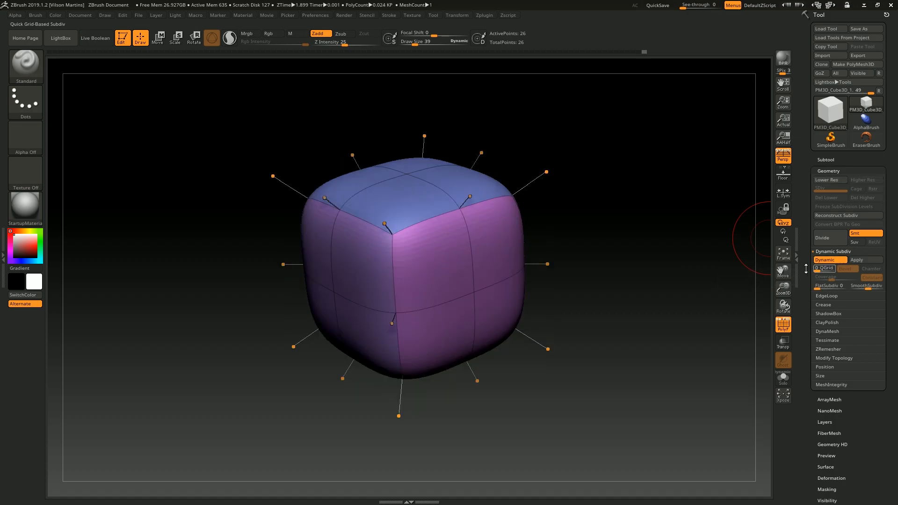
left_click(832, 262)
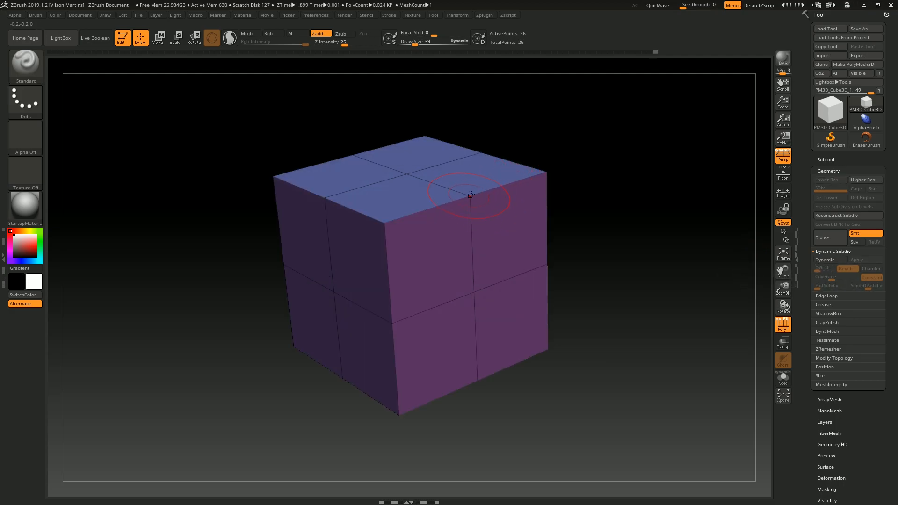
- Request a higher subdivision level on the cube, declining the Dynamic Subdiv auto-activation once and accepting it the second time
key("d")
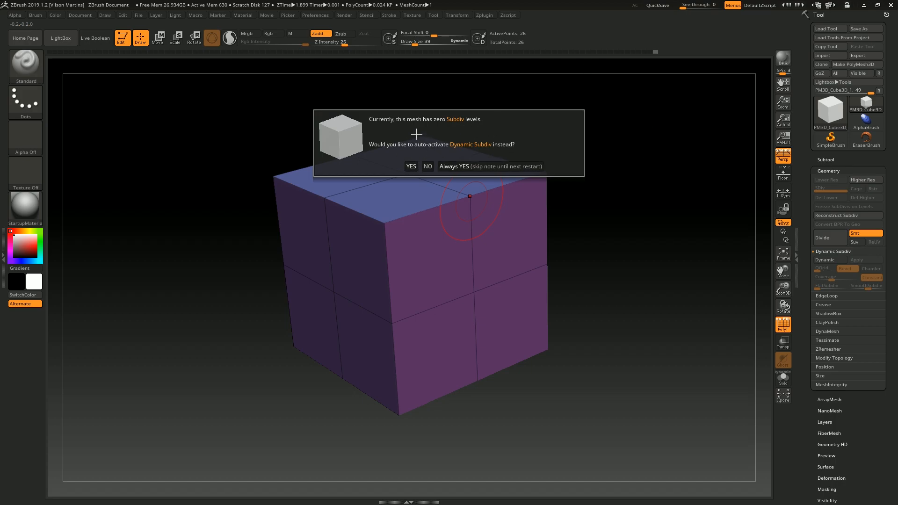
left_click(428, 168)
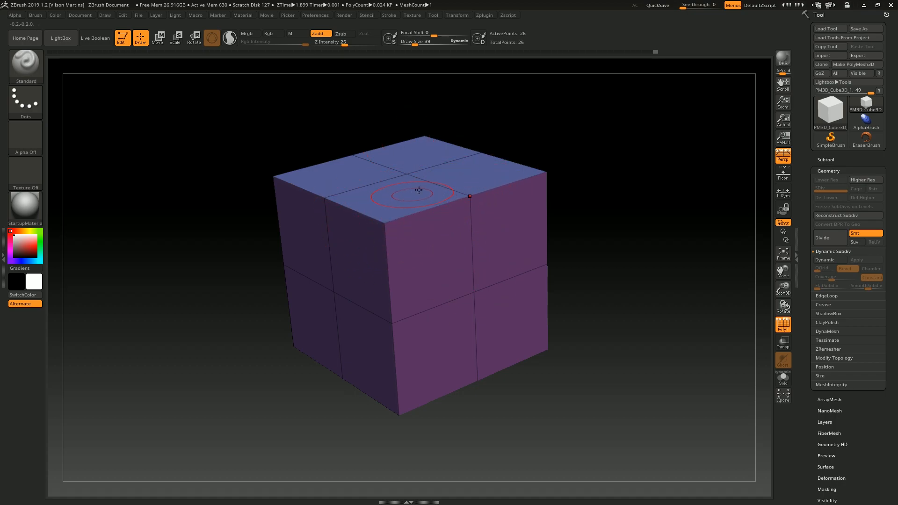
key("d")
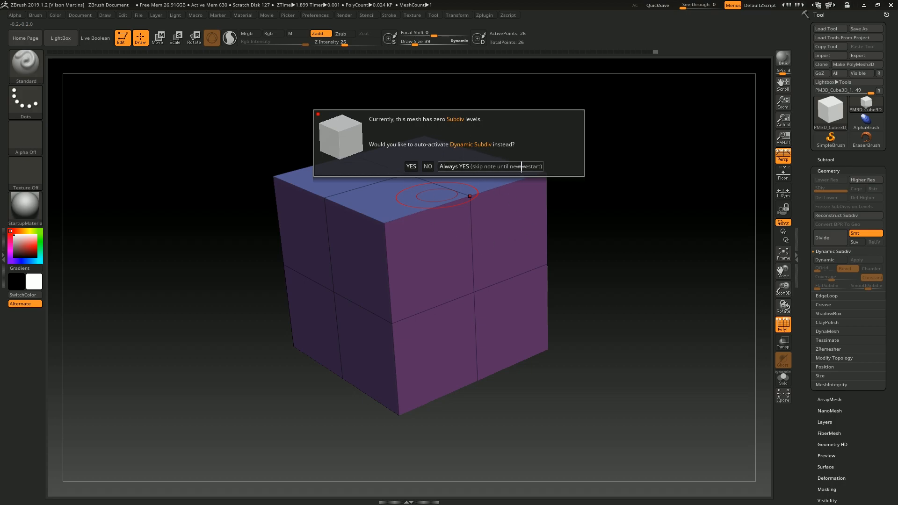
left_click(411, 166)
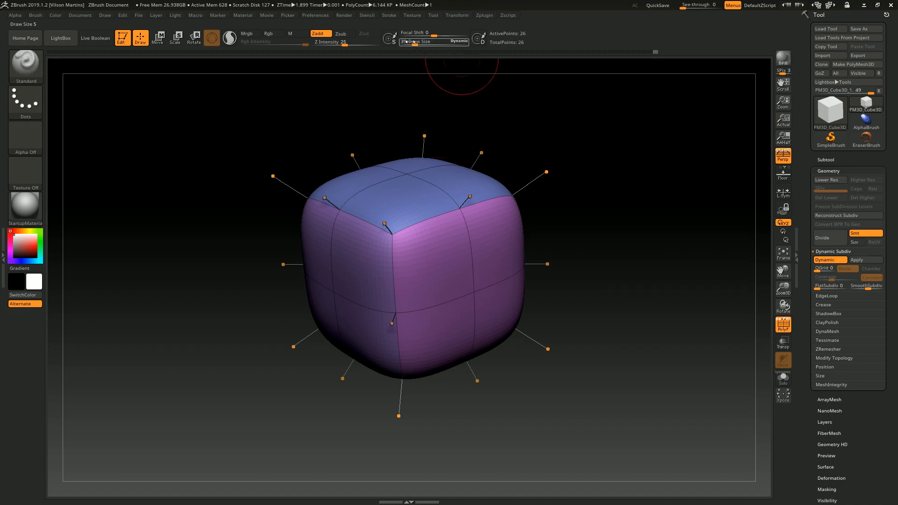
- Inspect the smoothed cube from several sides and lower its SmoothSubdiv level to 1
mouse_move(452, 77)
left_mouse_down()
mouse_move(659, 235)
mouse_move(651, 257)
left_mouse_up()
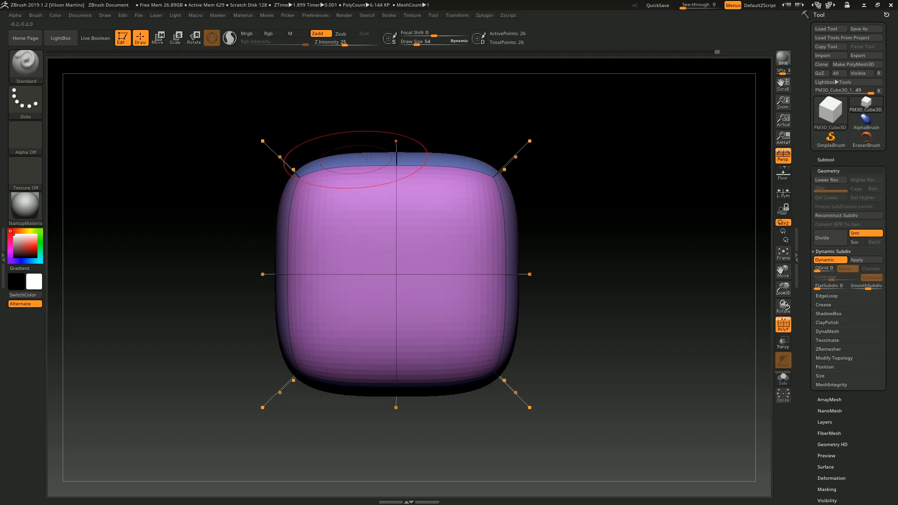
left_click_drag(576, 194, 590, 190, "alt")
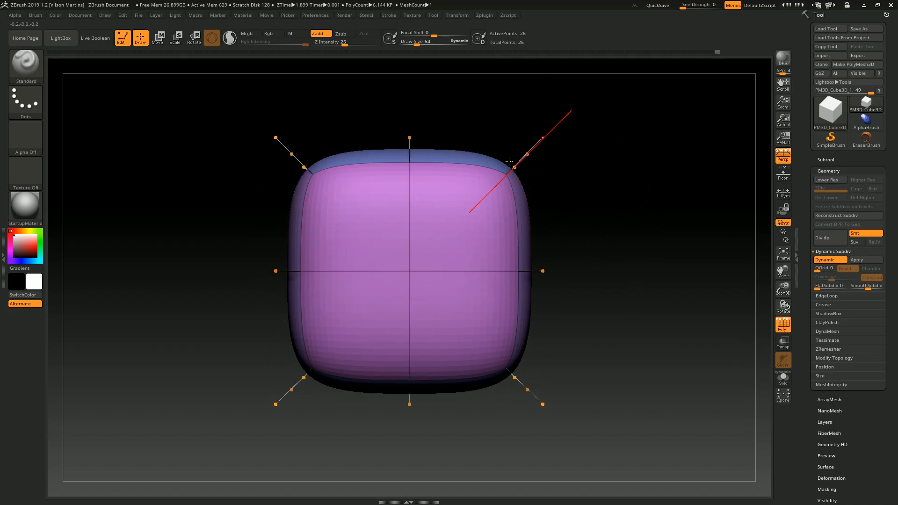
left_click_drag(583, 205, 593, 124)
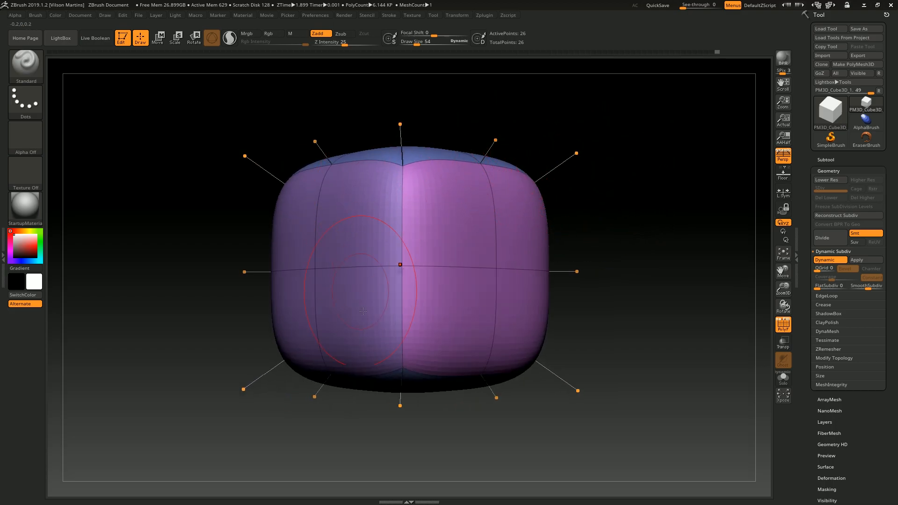
left_click_drag(494, 60, 630, 223)
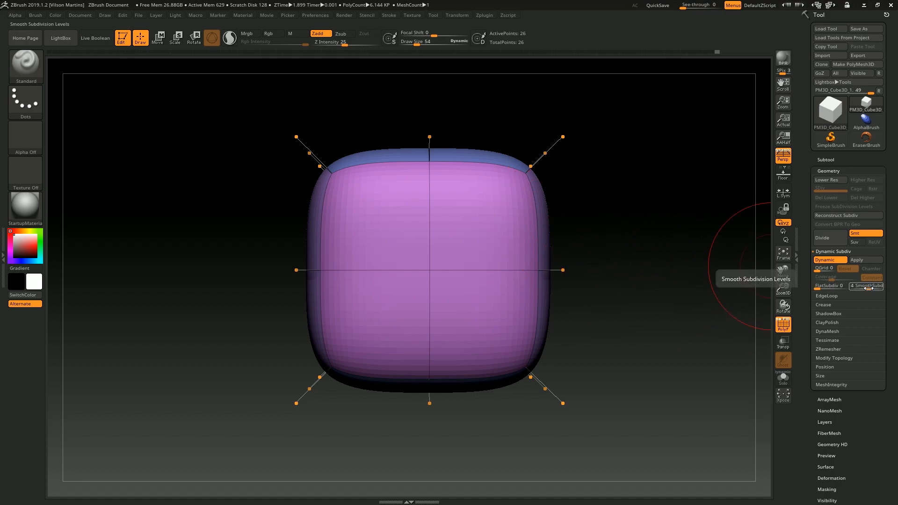
left_click_drag(865, 287, 856, 288)
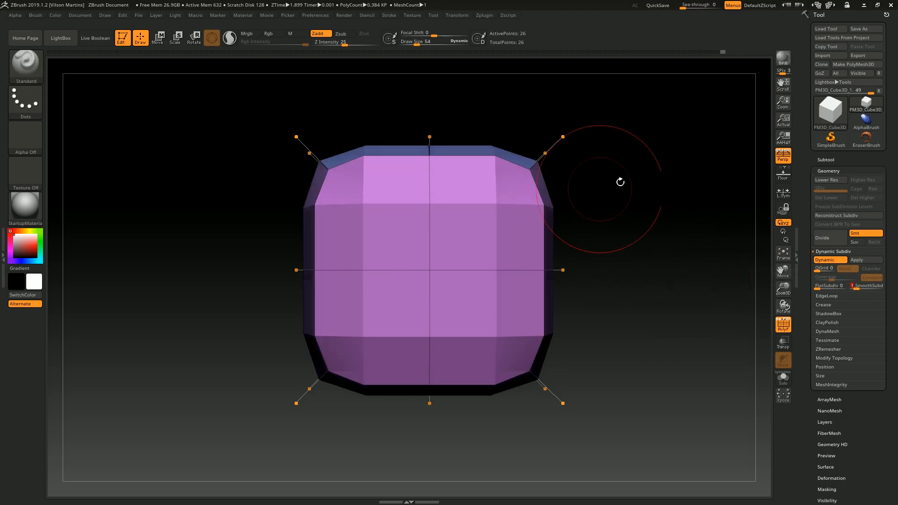
left_click_drag(605, 184, 489, 171)
left_click_drag(619, 213, 605, 206, "shift")
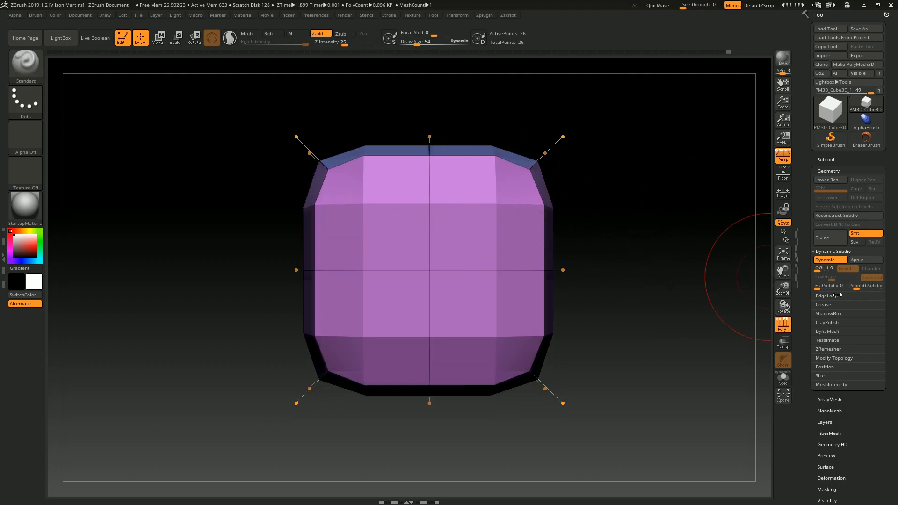
- Compare other SmoothSubdiv levels on the cube and return the level to 1
left_click(875, 288)
left_click(862, 288)
left_click(856, 288)
left_click_drag(620, 398, 675, 344)
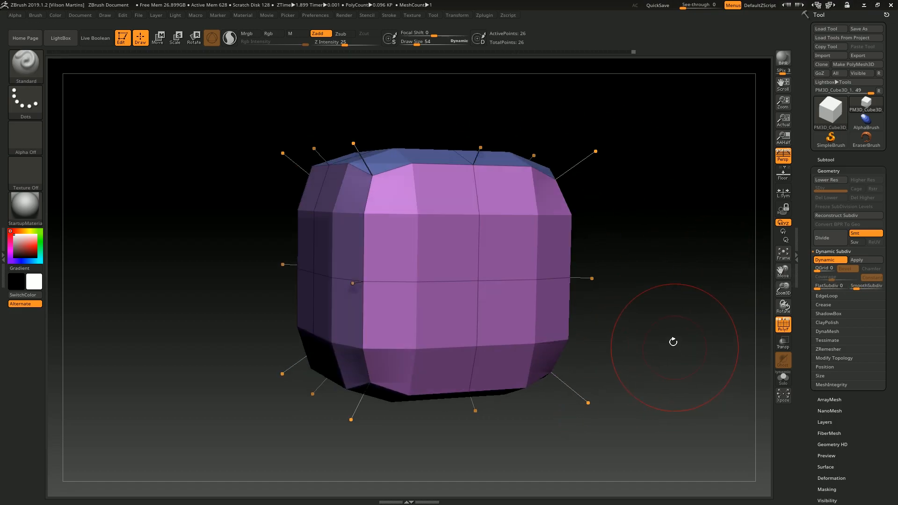
left_click_drag(613, 178, 607, 159)
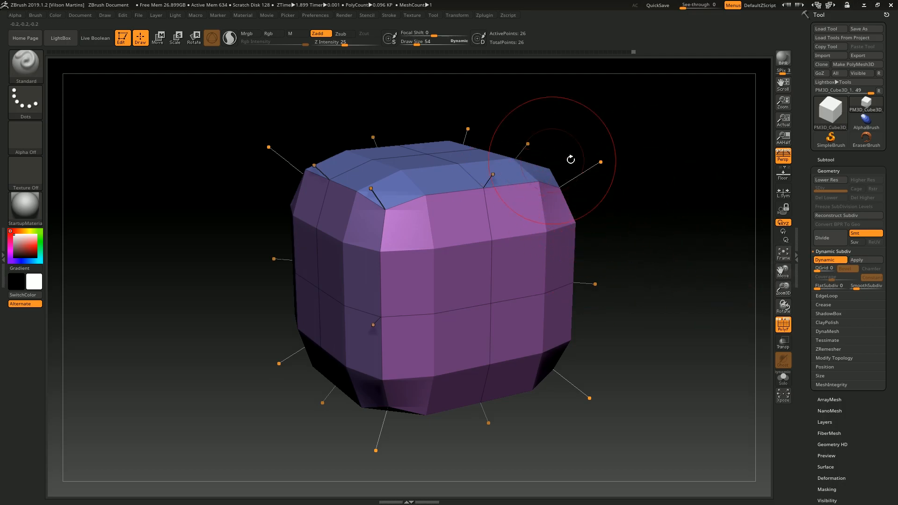
- Turn Dynamic Subdiv off to examine the base cube and turn it back on
left_click(824, 260)
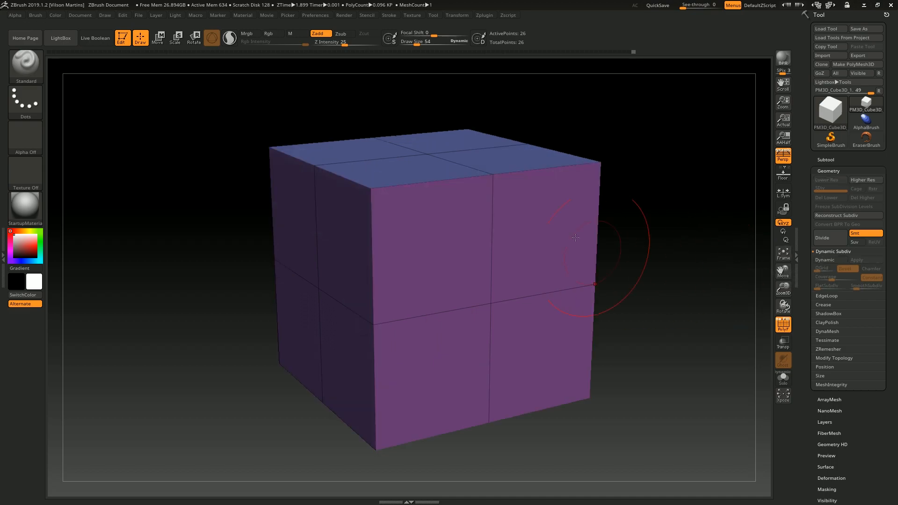
left_click_drag(591, 251, 637, 156)
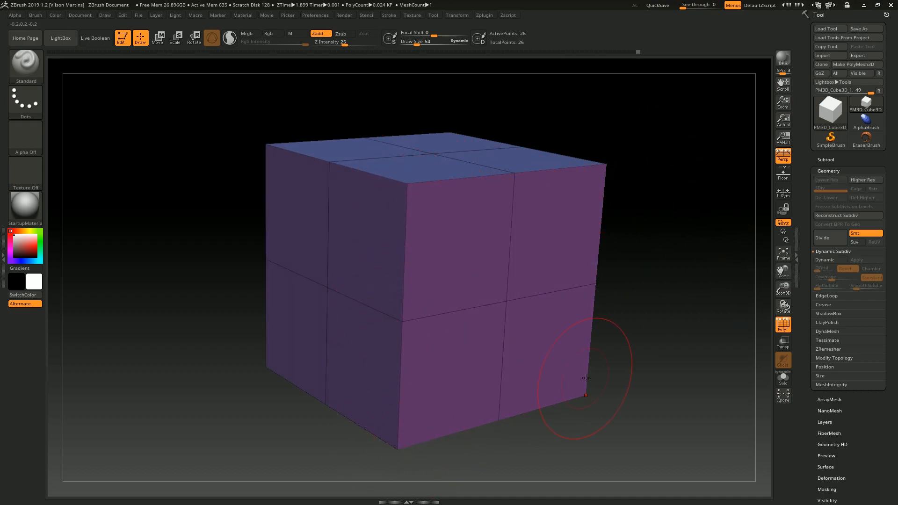
left_click(835, 260)
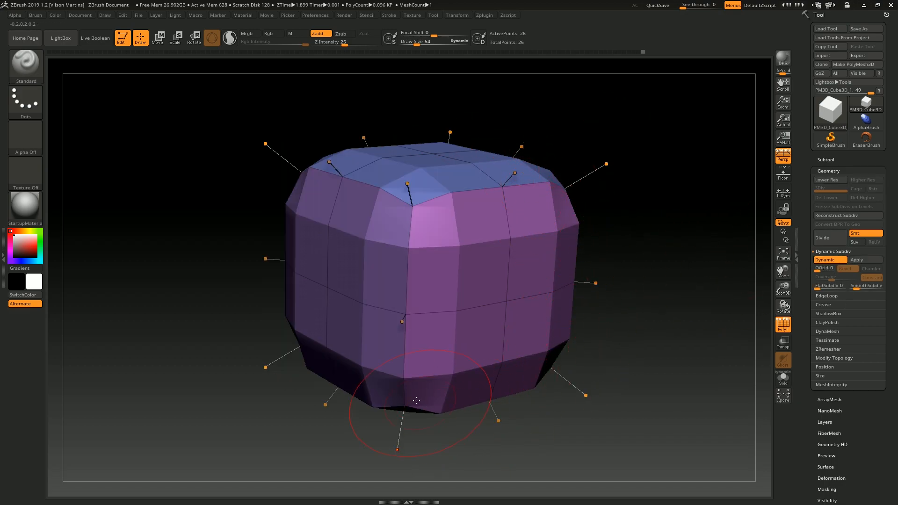
- Duplicate the cube subtool and enable transparent display for the inactive subtools
left_click(828, 160)
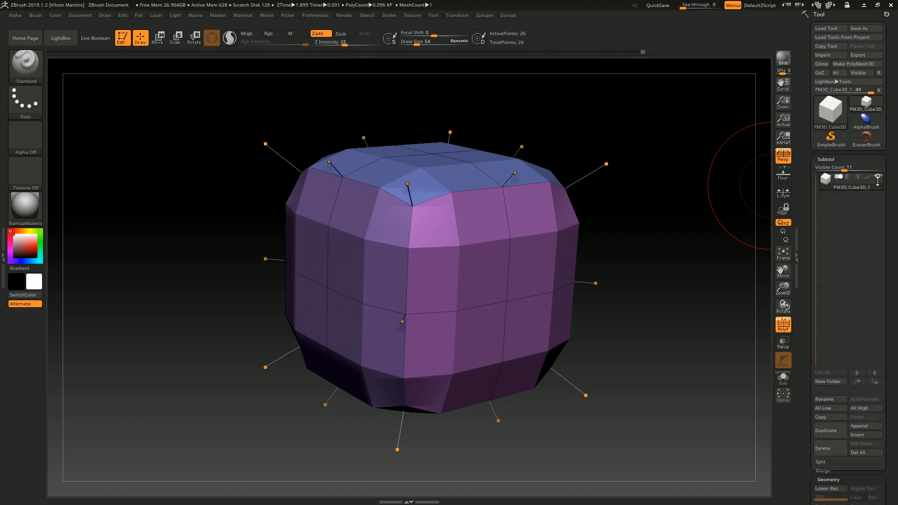
left_click(825, 430)
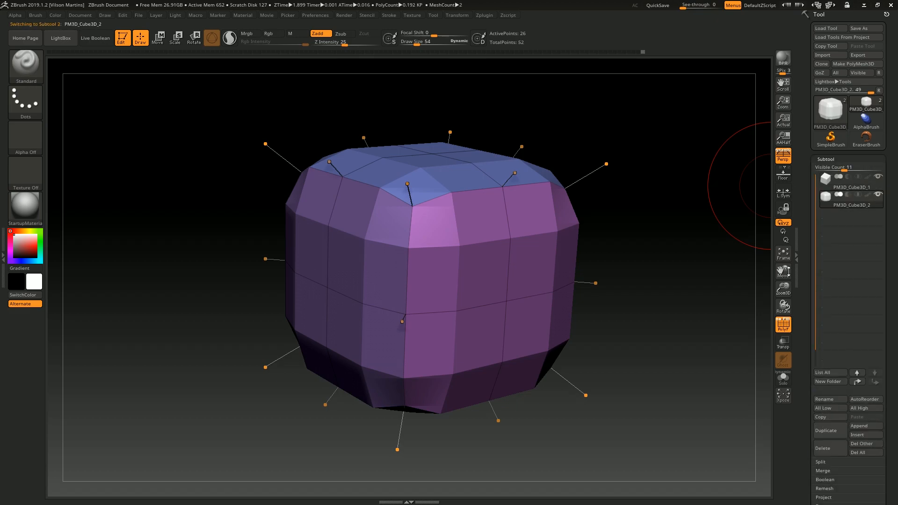
left_click(783, 342)
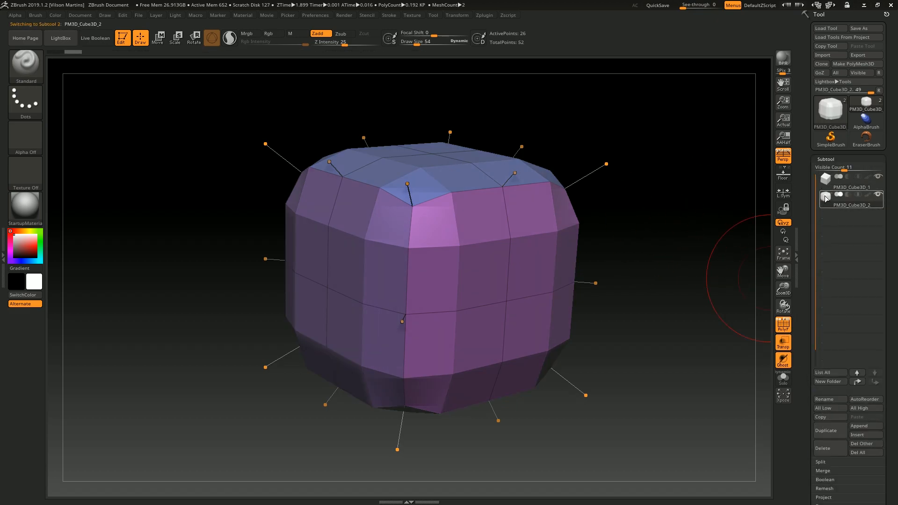
- Turn off Dynamic Subdiv on the duplicate PM3D_Cube3D_2 and make the original PM3D_Cube3D_1 the active subtool
mouse_move(830, 206)
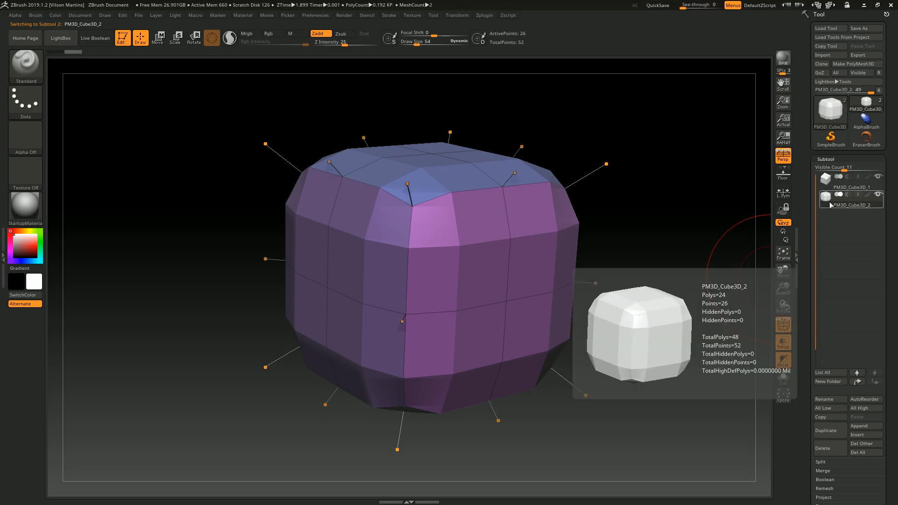
left_click(826, 159)
left_click(828, 170)
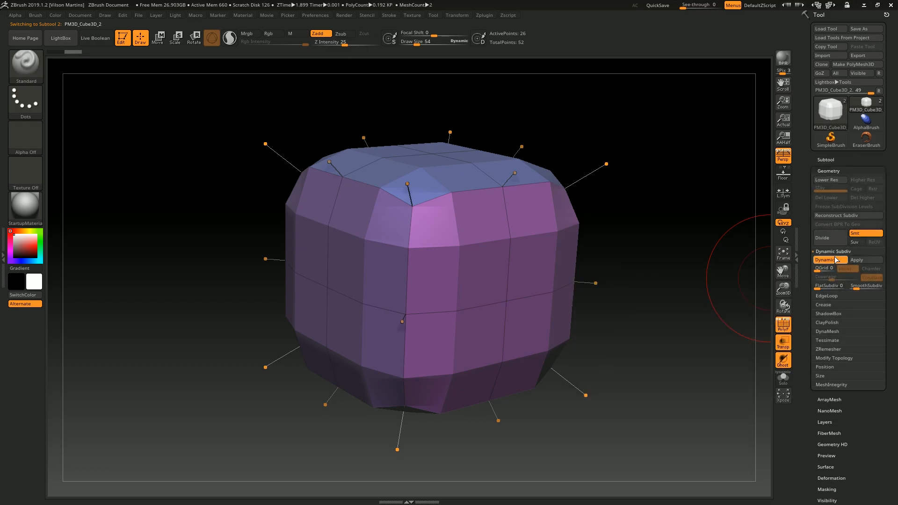
left_click(823, 260)
left_click(826, 160)
left_click(834, 185)
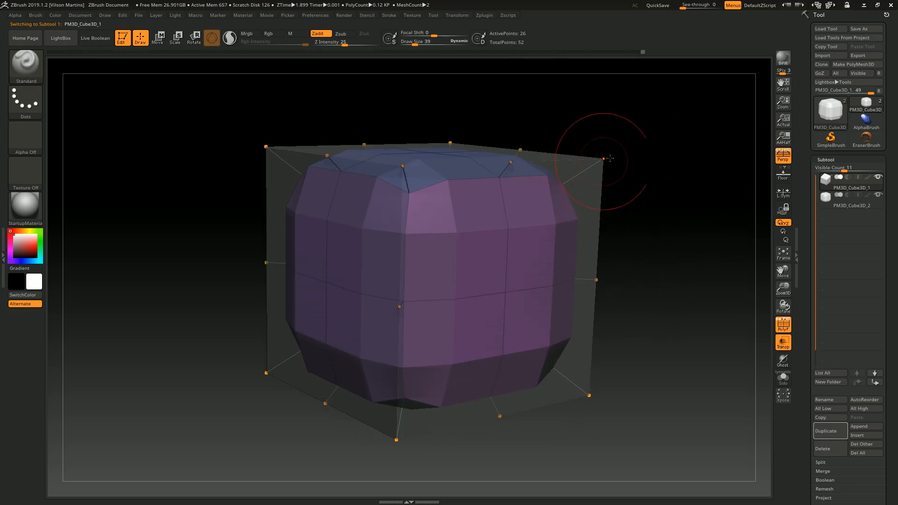
- Compare the smoothed cube with its transparent base cube and choose the Move brush
mouse_move(591, 166)
left_mouse_down()
mouse_move(642, 140)
mouse_move(595, 155)
left_mouse_up()
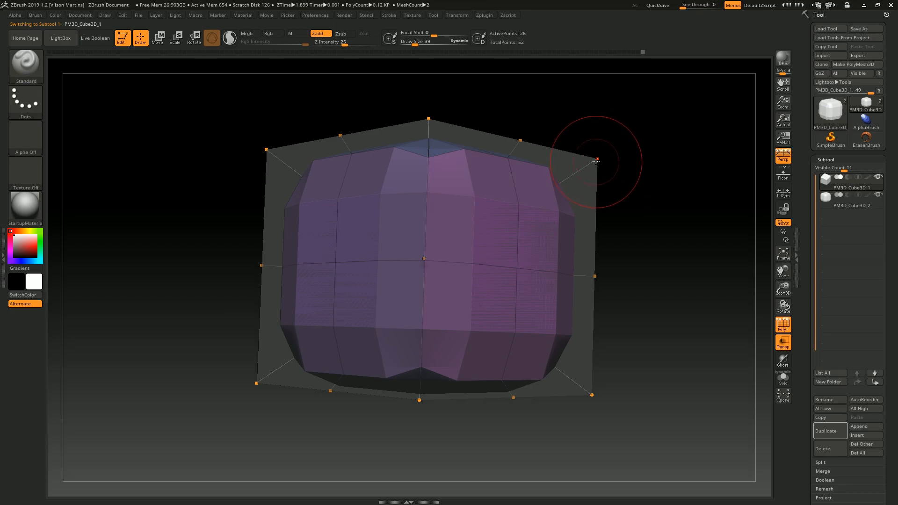
left_click_drag(629, 154, 603, 156)
left_click_drag(632, 251, 633, 190)
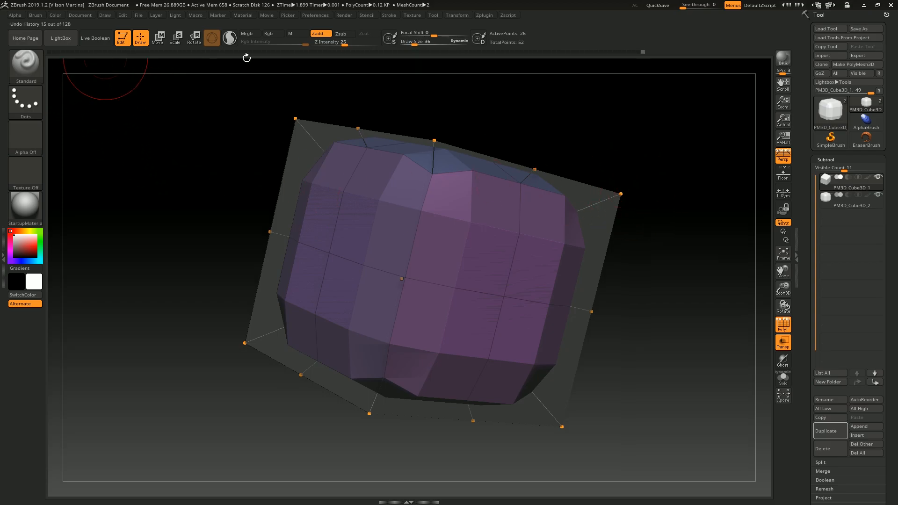
key("b")
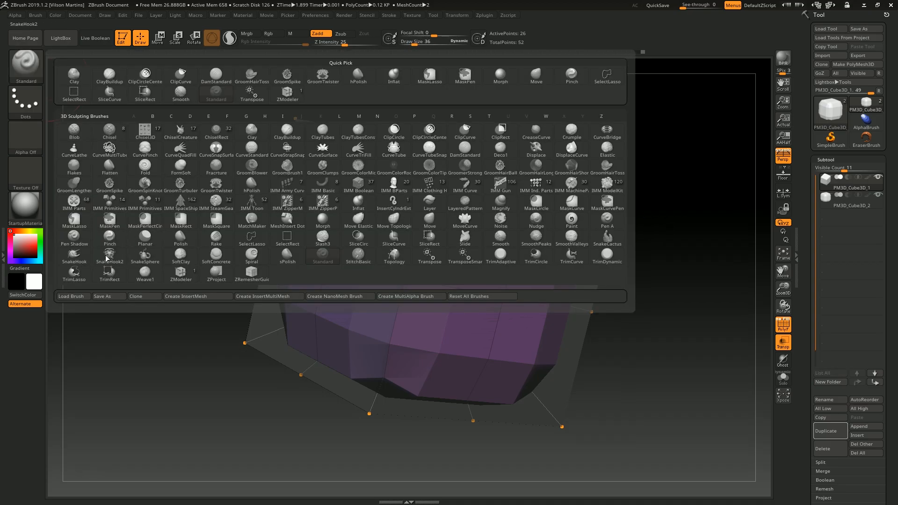
left_click(420, 229)
- Try pulling an upper corner of the smoothed cube outward with the Move brush and undo the edits
left_click_drag(621, 195, 721, 166)
left_click_drag(821, 140, 727, 174)
key("shift+s")
key("ctrl+z")
key("ctrl+z")
key("ctrl+z")
- Toggle Dynamic Subdiv off and on for the isolated original cube and pull its upper corner far outward with the Move brush
key("shift+d")
left_click_drag(667, 221, 567, 245)
key("d")
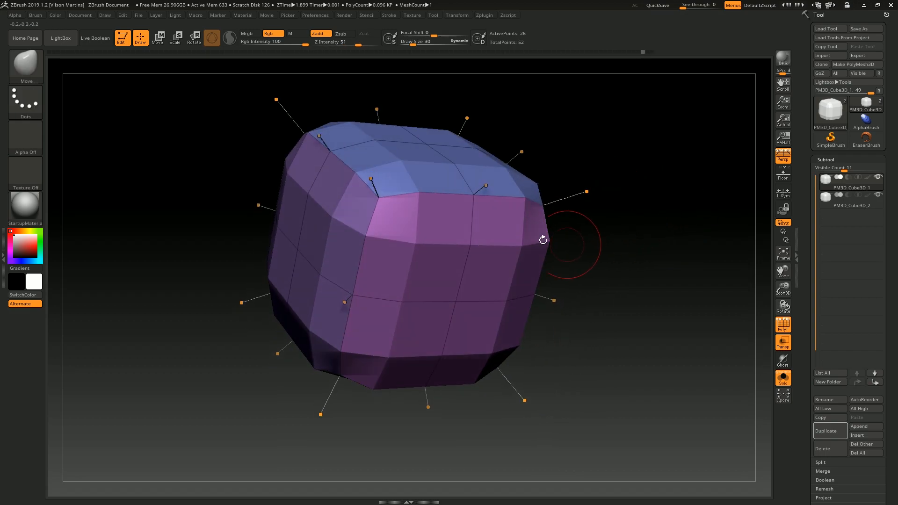
left_click_drag(567, 198, 798, 157)
- Open the Geometry settings and toggle Dynamic Subdiv off and on to compare the pulled corner with its smoothed preview
left_click(837, 159)
left_click(832, 172)
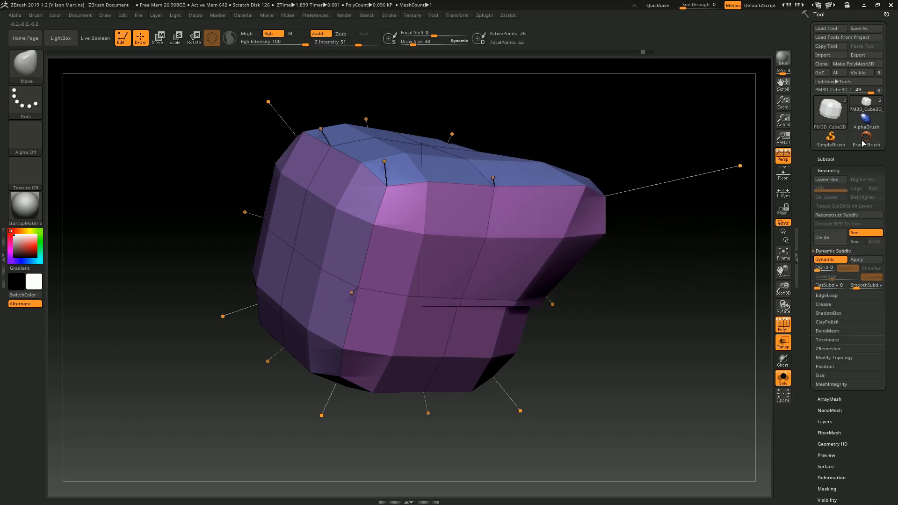
left_click(821, 261)
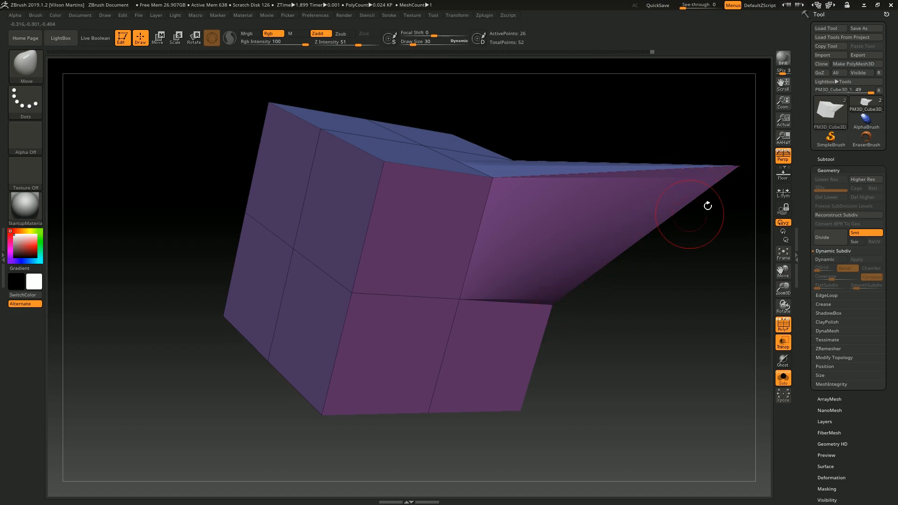
left_click(823, 259)
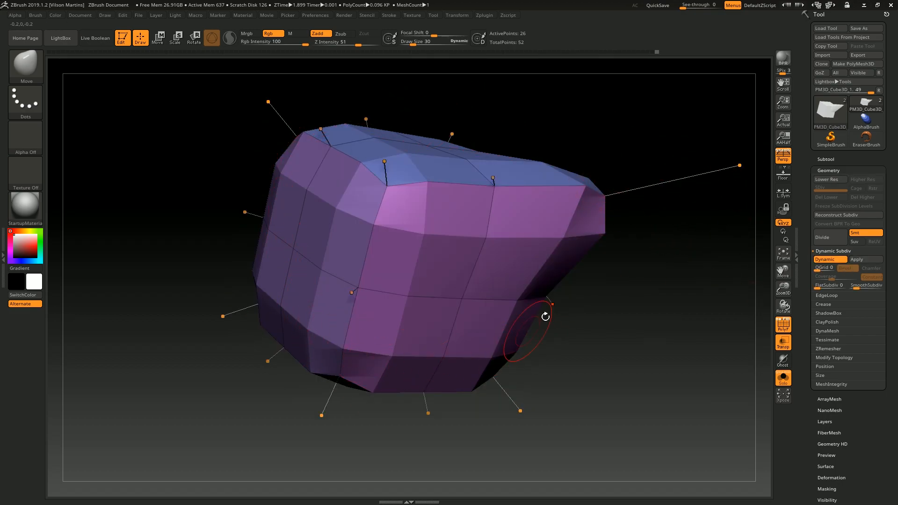
mouse_move(658, 335)
left_mouse_down()
mouse_move(645, 279)
mouse_move(692, 237)
mouse_move(639, 254)
mouse_move(632, 234)
mouse_move(482, 266)
mouse_move(501, 263)
mouse_move(497, 254)
mouse_move(486, 314)
mouse_move(602, 236)
mouse_move(569, 238)
mouse_move(533, 253)
mouse_move(647, 257)
mouse_move(655, 184)
mouse_move(539, 222)
mouse_move(557, 256)
mouse_move(520, 276)
left_mouse_up()
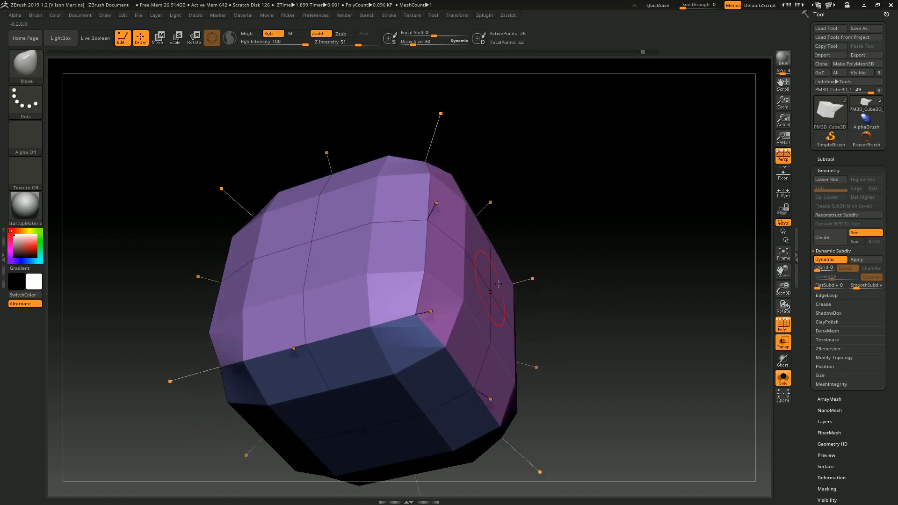
- Turn off Dynamic Subdiv, pull the side face's centre point outward with the Move brush, and turn Dynamic Subdiv back on
left_click_drag(692, 330, 518, 318)
left_click_drag(549, 264, 499, 290)
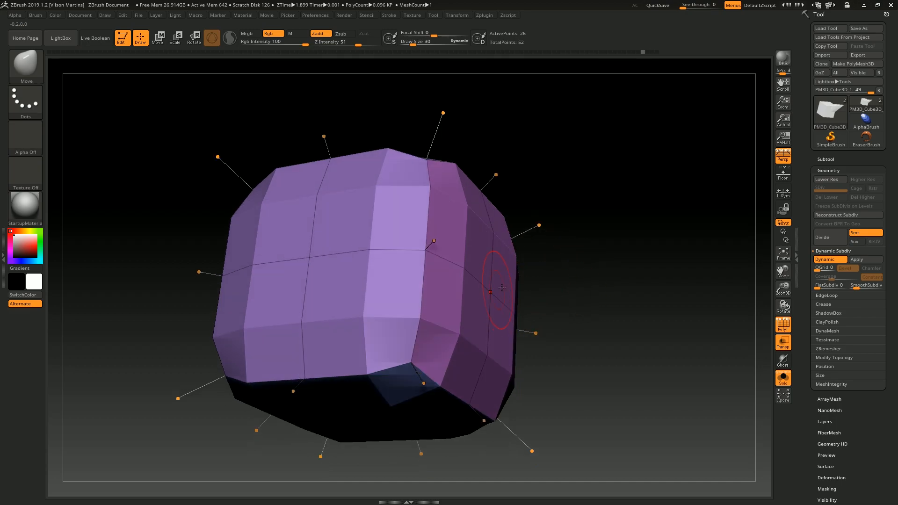
left_click(829, 258)
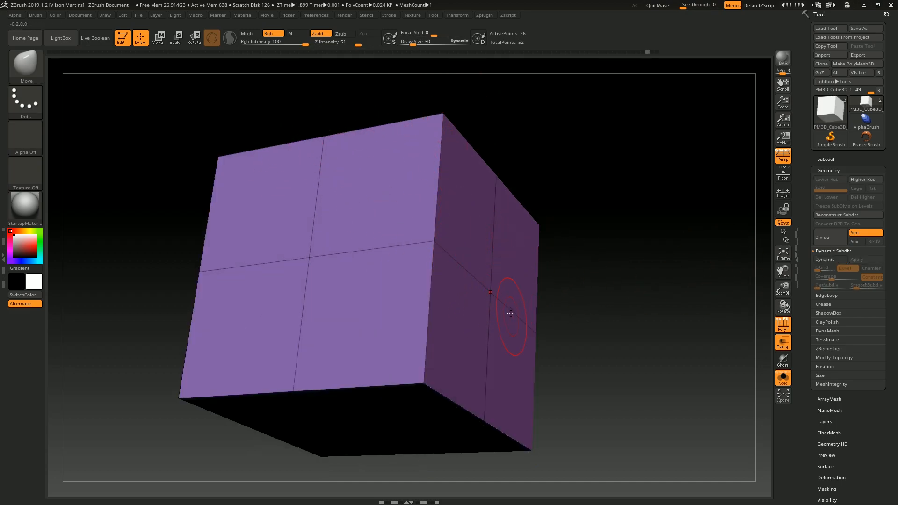
left_click_drag(492, 290, 573, 284)
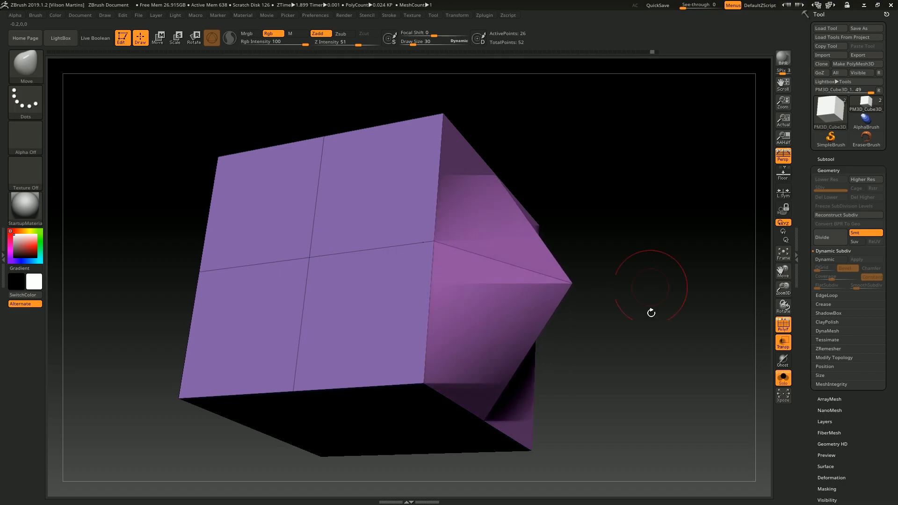
left_click_drag(628, 250, 649, 279)
left_click_drag(572, 297, 568, 293)
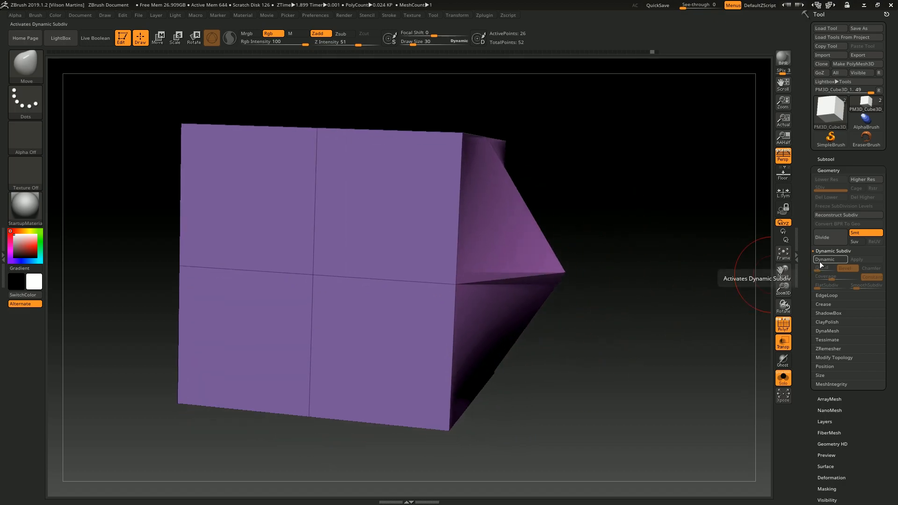
left_click(830, 259)
left_click_drag(622, 241, 593, 212)
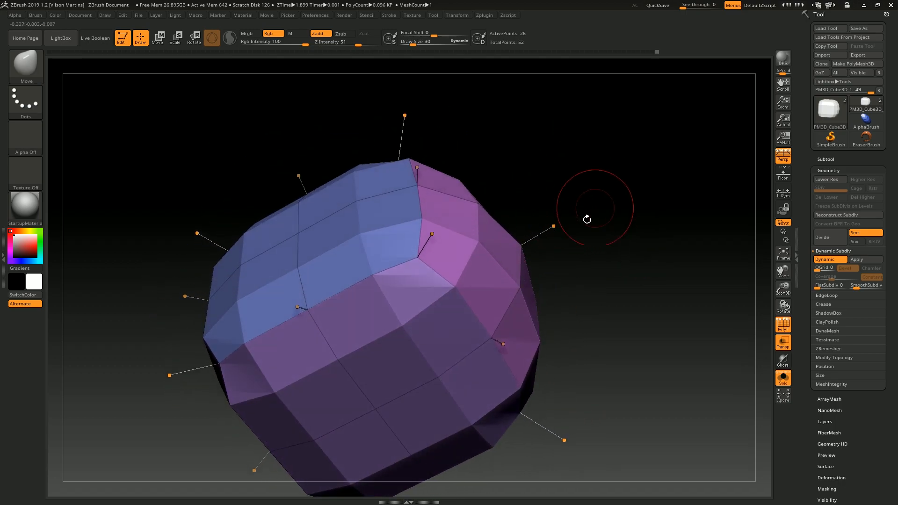
- Compare the cube's base form with its smoothed preview by toggling Dynamic Subdiv off and on
left_click(830, 259)
left_click(830, 259)
left_click_drag(617, 219, 620, 165)
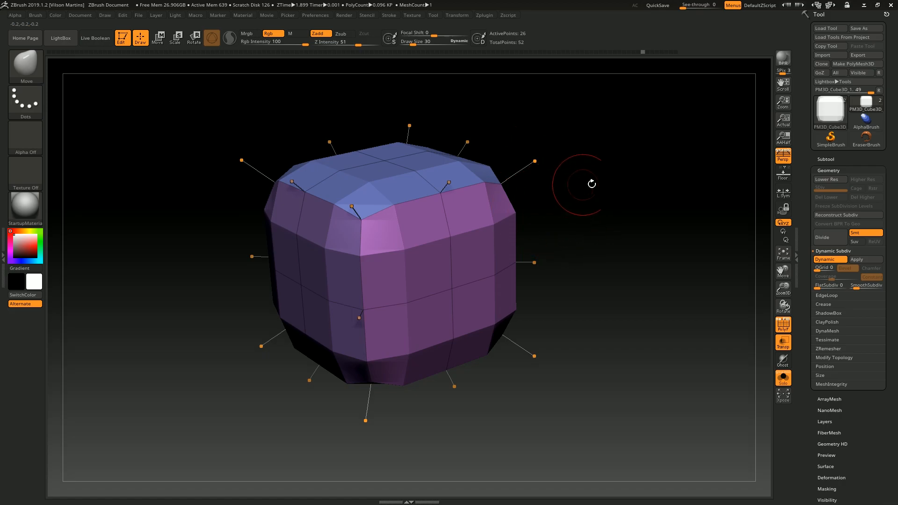
left_click_drag(543, 244, 602, 213)
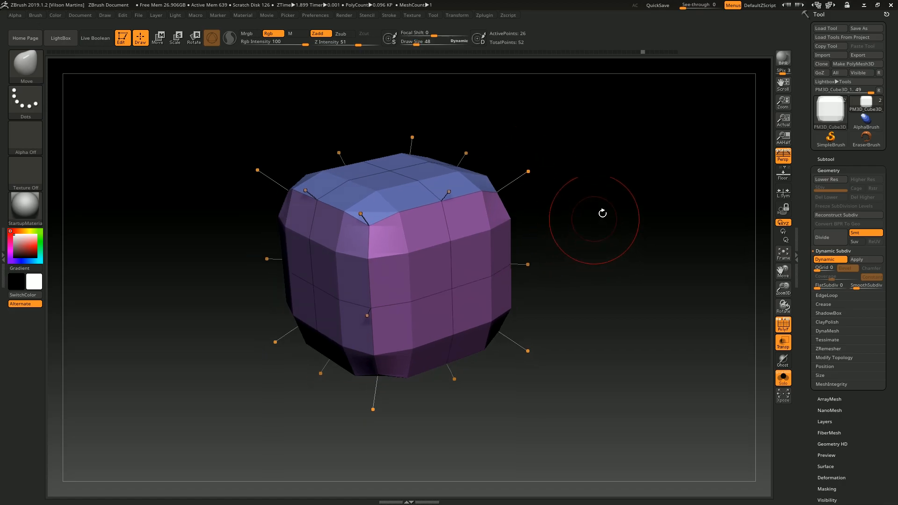
left_click(823, 259)
key("d")
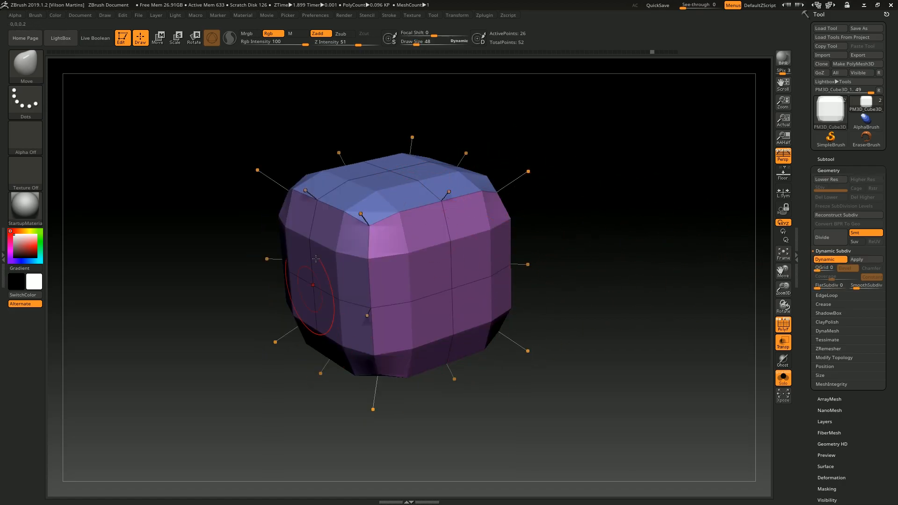
- Enlarge the brush to draw size 77 and choose the ZModeler brush
key("bracketright")
left_click_drag(608, 224, 629, 250)
left_click_drag(629, 250, 649, 266, "alt")
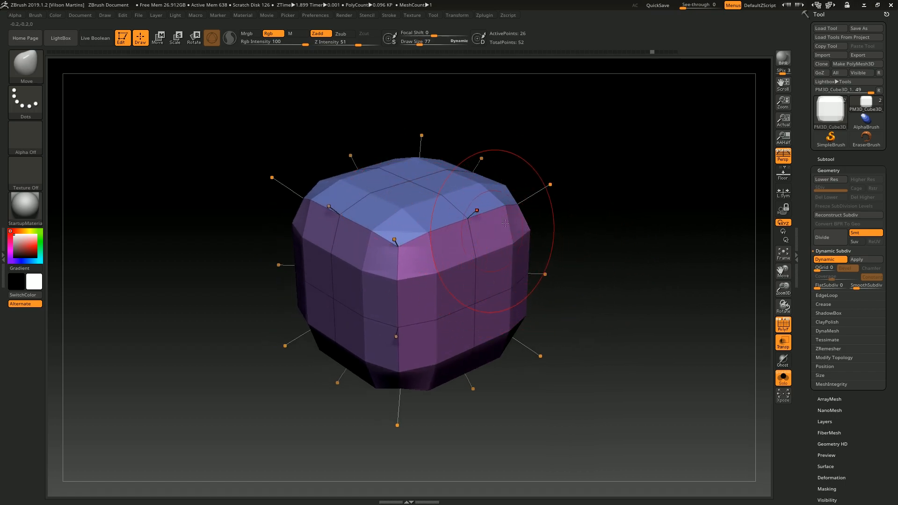
left_click_drag(627, 214, 468, 219)
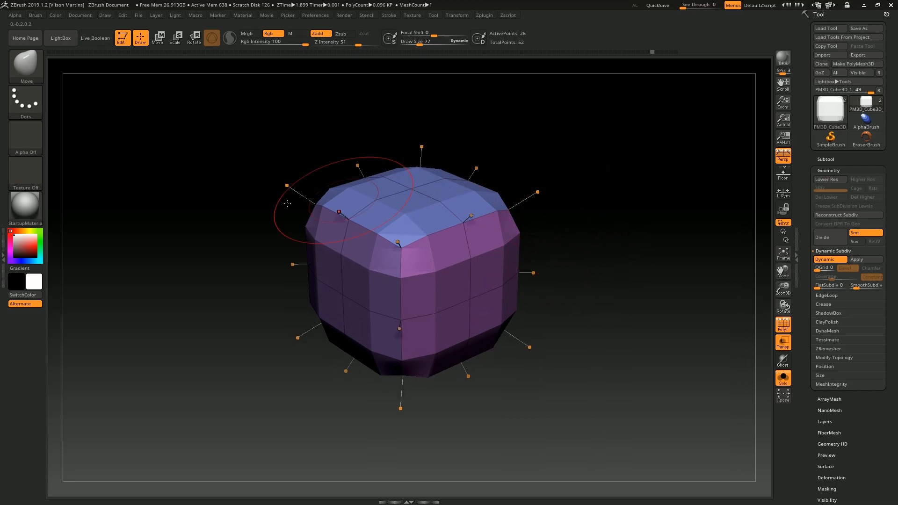
left_click(23, 68)
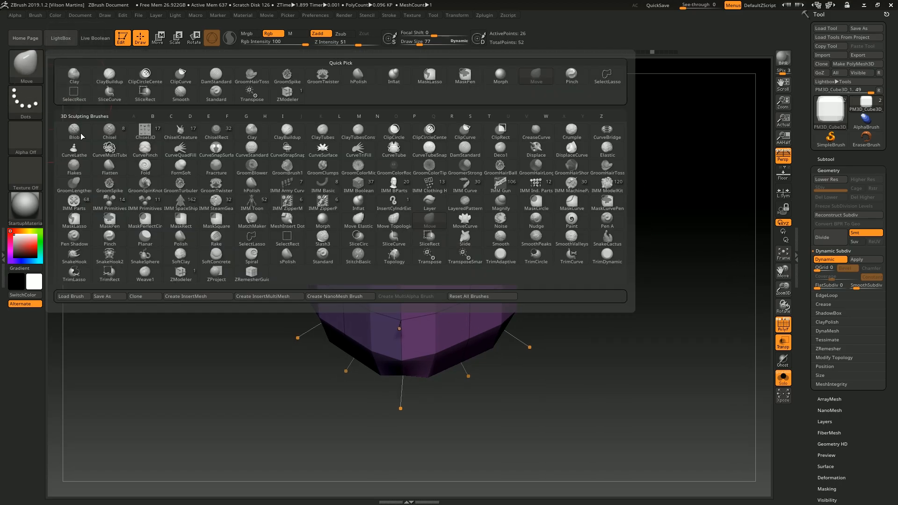
left_click(182, 279)
- Extrude one upper polygon on each of two adjacent sides of the cube outward with the QMesh polygon action
left_click_drag(494, 264, 573, 302)
key("space")
left_click(576, 185)
left_click_drag(601, 202, 594, 188, "alt")
left_click_drag(353, 256, 275, 357)
left_click_drag(564, 129, 556, 180)
left_click_drag(638, 293, 531, 261)
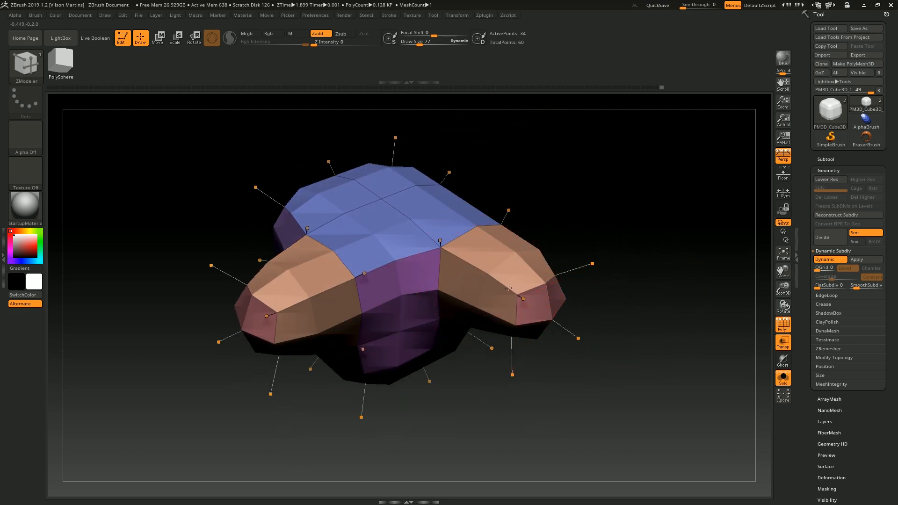
- Extend both extruded arms by another short section with QMesh
key("space")
left_click(494, 271)
left_click_drag(495, 280, 545, 303)
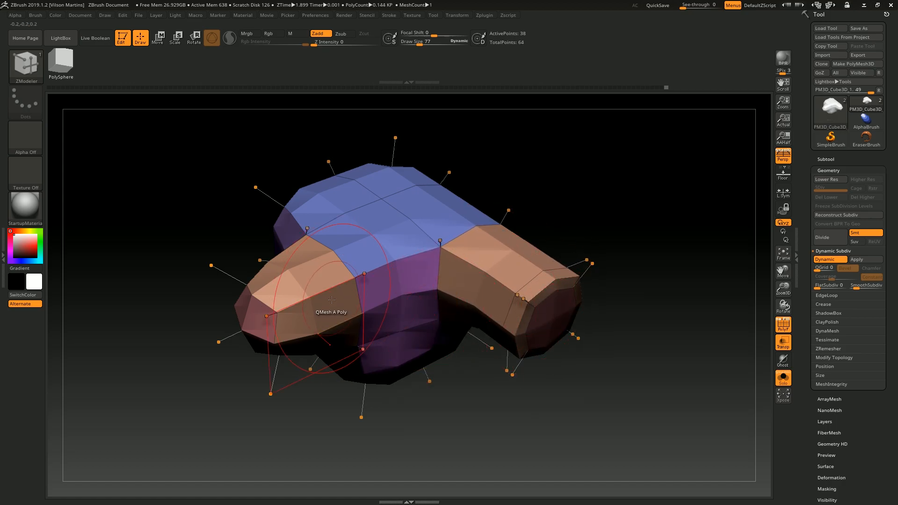
left_click_drag(323, 300, 253, 333)
left_click_drag(598, 207, 531, 291)
- Delete the end faces of both arms with the ZModeler Delete polygon action
key("space")
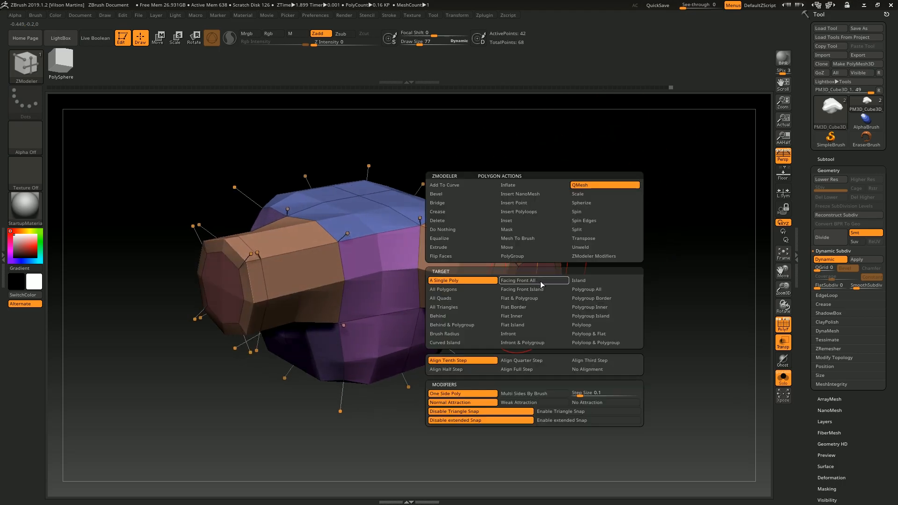
left_click(464, 225)
left_click(525, 289)
left_click(231, 277)
left_click_drag(236, 275, 248, 297)
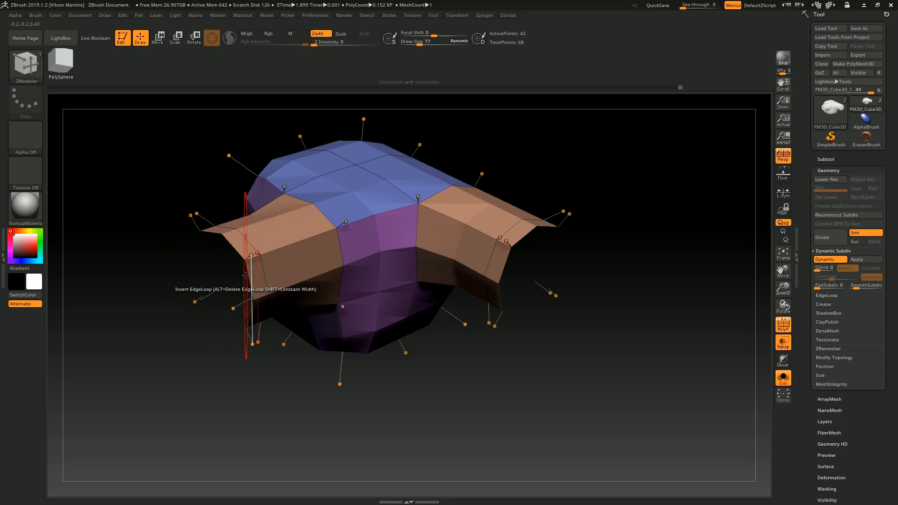
- Bridge the open ends of the two arms with a curved section that forms a ring
key("space")
left_click(189, 293)
left_click_drag(501, 268, 633, 221)
left_click_drag(558, 181, 597, 198, "alt")
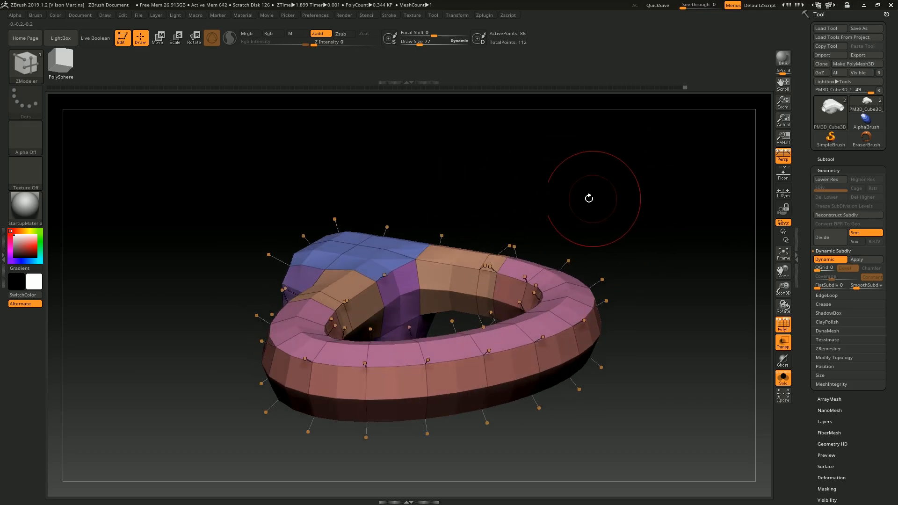
left_click_drag(540, 191, 623, 162)
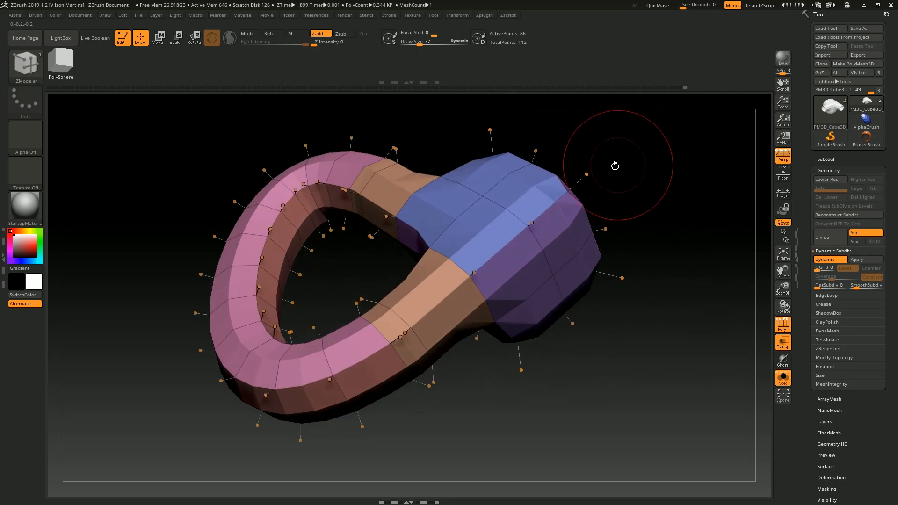
- Insert an edge loop near the outer end of the blue-topped body with ZModeler
key("space")
left_click(532, 214)
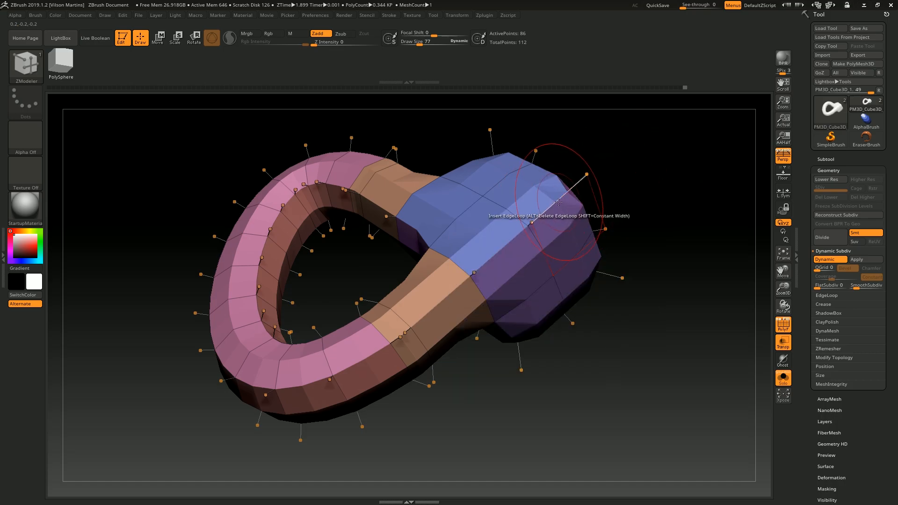
left_click_drag(555, 203, 585, 181)
mouse_move(648, 120)
left_mouse_down()
mouse_move(638, 129)
mouse_move(669, 248)
mouse_move(652, 163)
mouse_move(674, 130)
mouse_move(615, 166)
mouse_move(619, 136)
mouse_move(691, 155)
mouse_move(663, 134)
mouse_move(682, 136)
mouse_move(621, 145)
mouse_move(641, 157)
mouse_move(634, 162)
left_mouse_up()
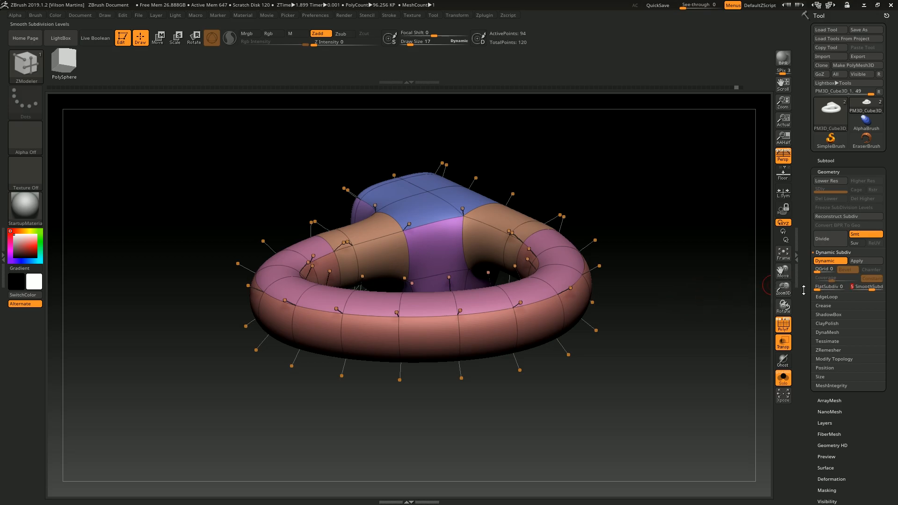
- Set SmoothSubdiv to 0 and FlatSubdiv to 2, and view the unsmoothed ring up close
left_click_drag(846, 289, 844, 289)
left_click_drag(623, 210, 622, 229, "alt")
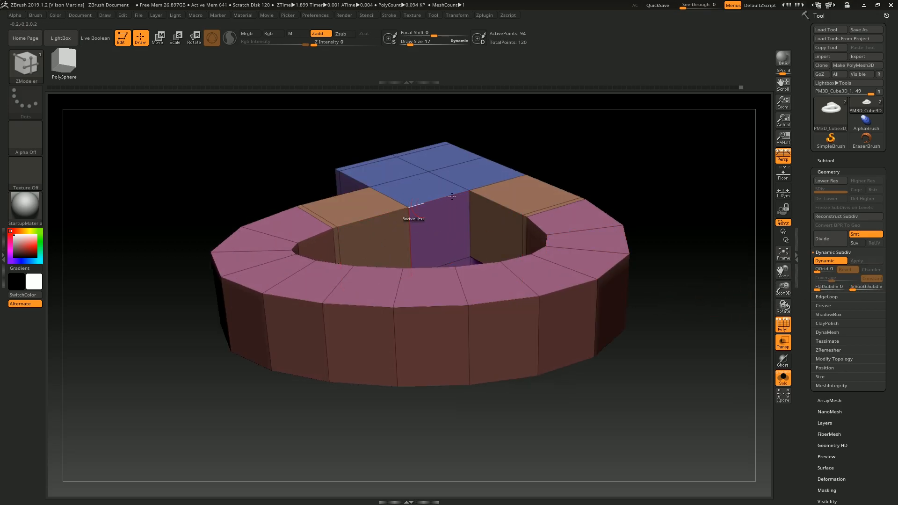
left_click(825, 288)
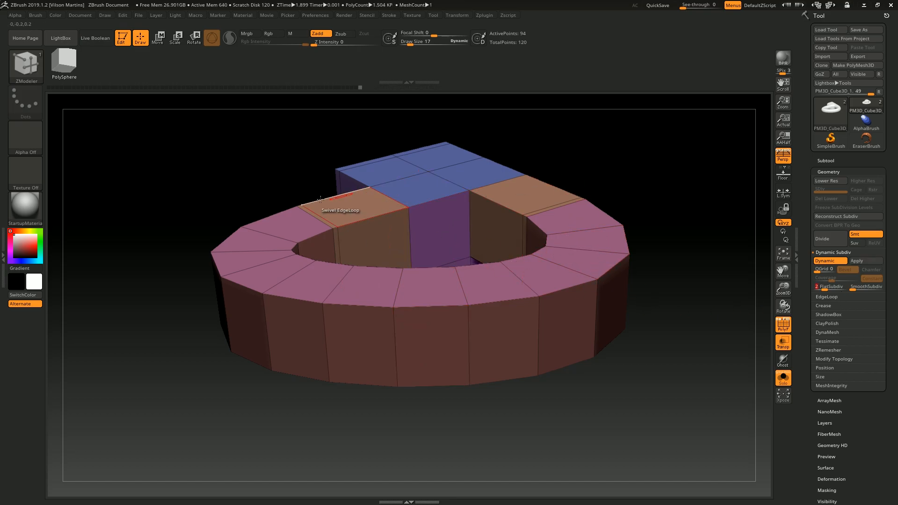
left_click_drag(687, 253, 529, 215)
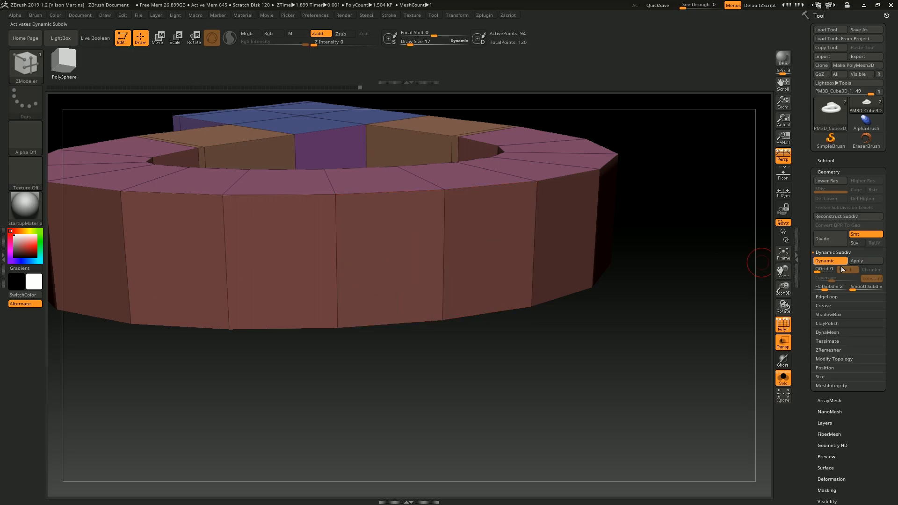
- Set FlatSubdiv to 0 and SmoothSubdiv to 2, and examine the ring's rounded surface against its base cage
left_click(857, 289)
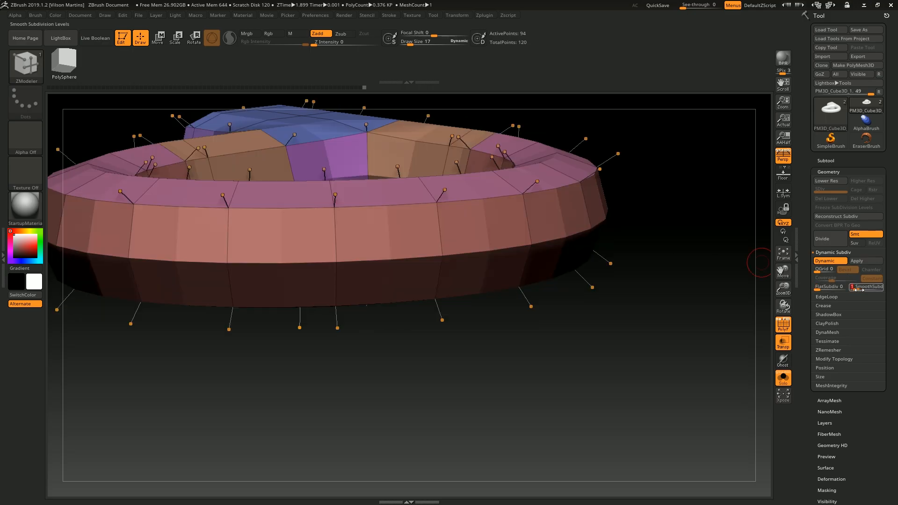
left_click(860, 289)
left_click_drag(588, 344, 445, 281)
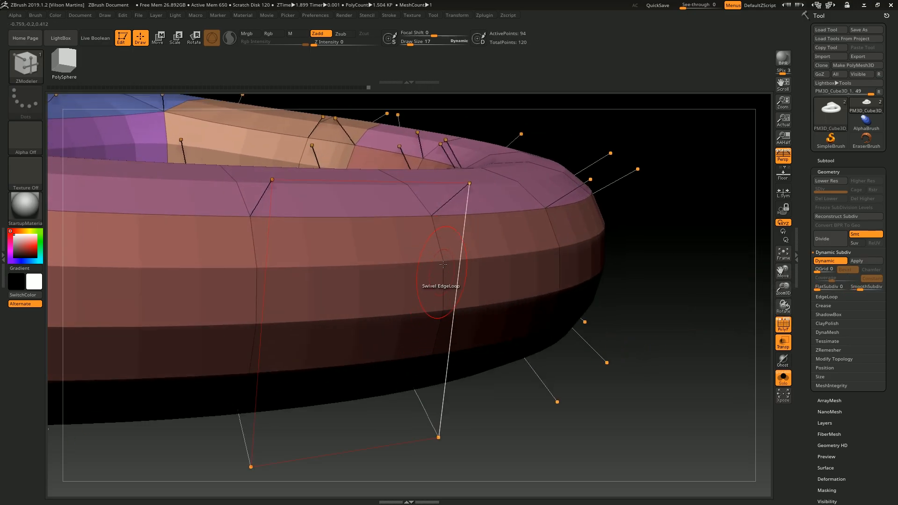
right_click_drag(435, 254, 424, 266)
mouse_move(368, 268)
right_mouse_down()
mouse_move(449, 224)
mouse_move(377, 257)
right_mouse_up()
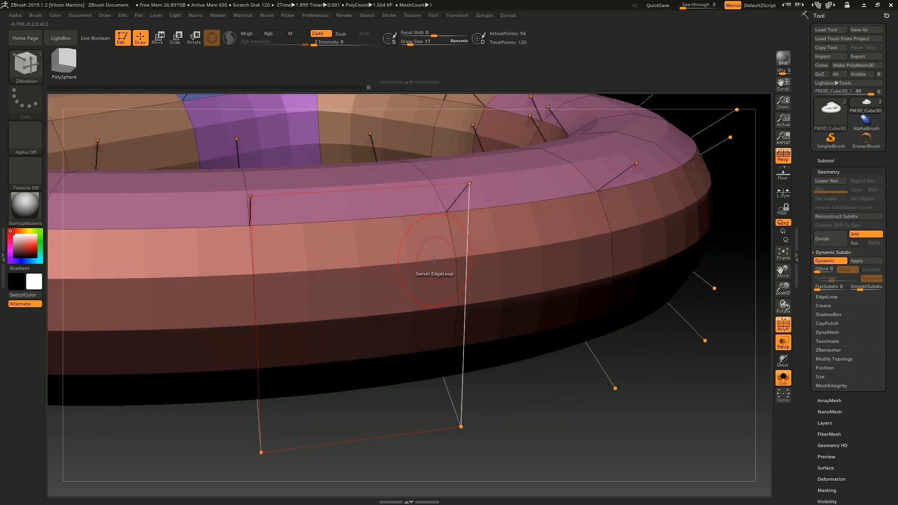
right_click_drag(275, 221, 423, 262)
mouse_move(354, 266)
right_mouse_down()
mouse_move(453, 275)
mouse_move(445, 263)
right_mouse_up()
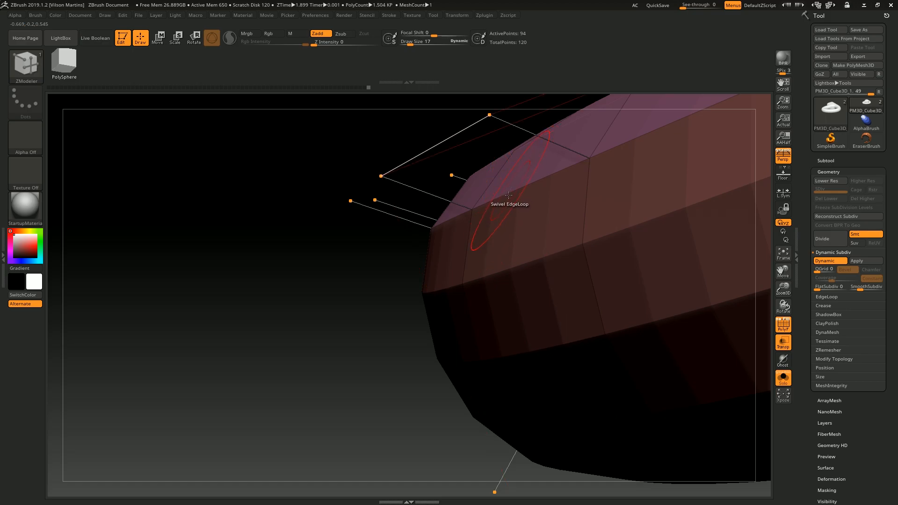
right_click_drag(555, 303, 461, 288)
right_click_drag(561, 259, 605, 272)
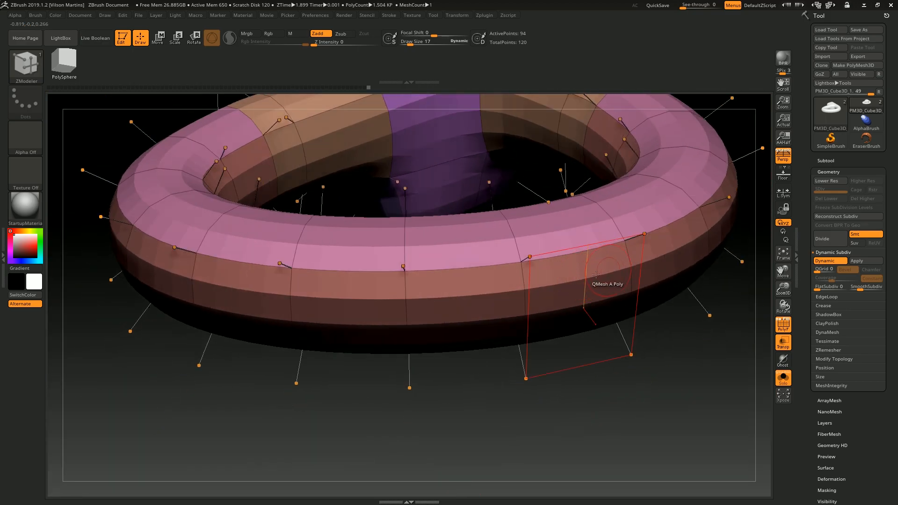
- Set SmoothSubdiv to 0 and inspect the flat facets around the ring's outer wall
left_click(849, 290)
right_click_drag(528, 328, 419, 241)
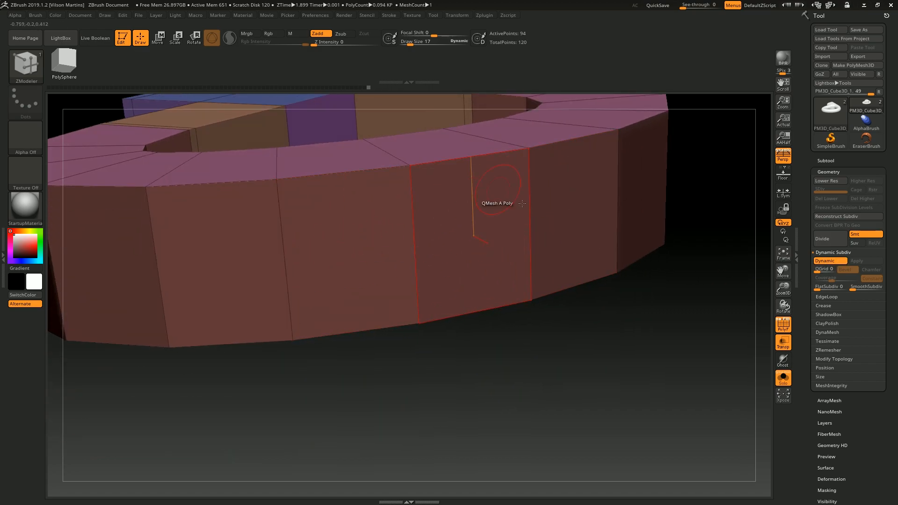
right_click_drag(603, 391, 533, 370)
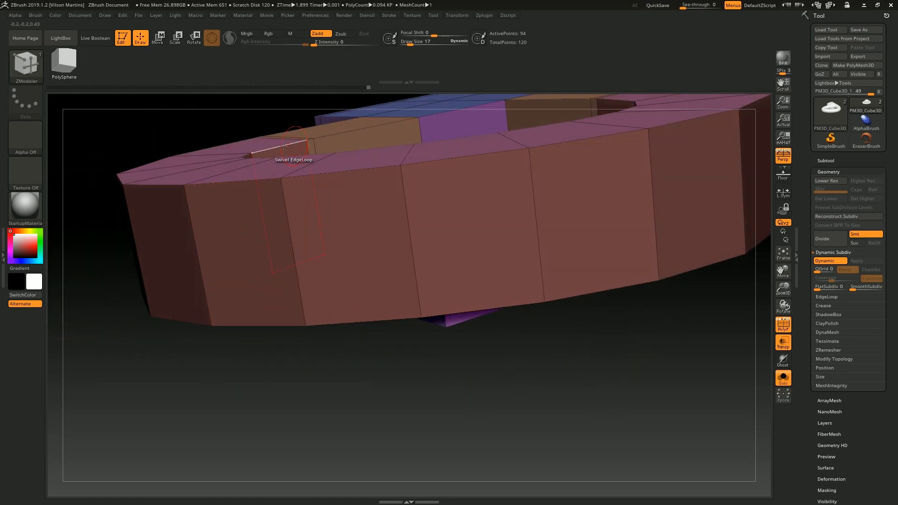
- Replace the ring mesh with a low-poly QSphere using the Initialize options
scroll(885, 398, "down", 10)
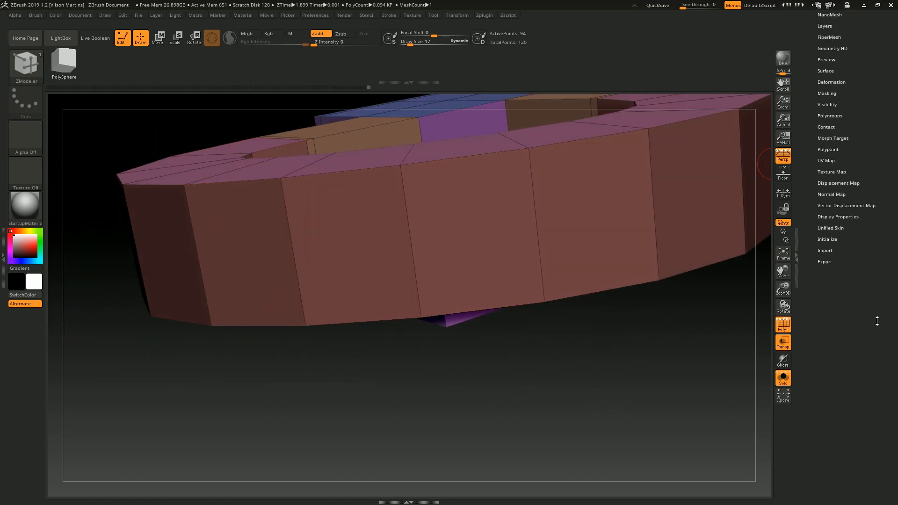
left_click(847, 37)
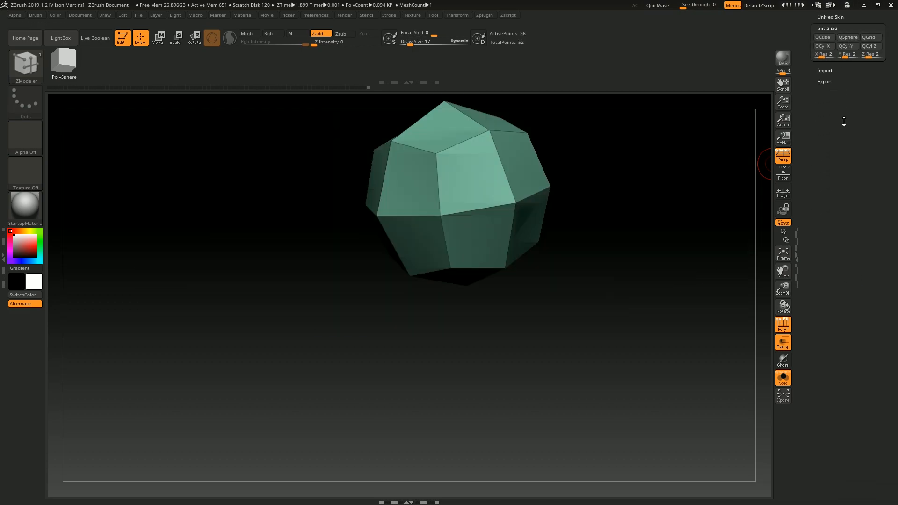
- Set FlatSubdiv to 2 on the QSphere in its Dynamic Subdiv settings, and examine the flat facets from several angles
left_click_drag(691, 248, 596, 294)
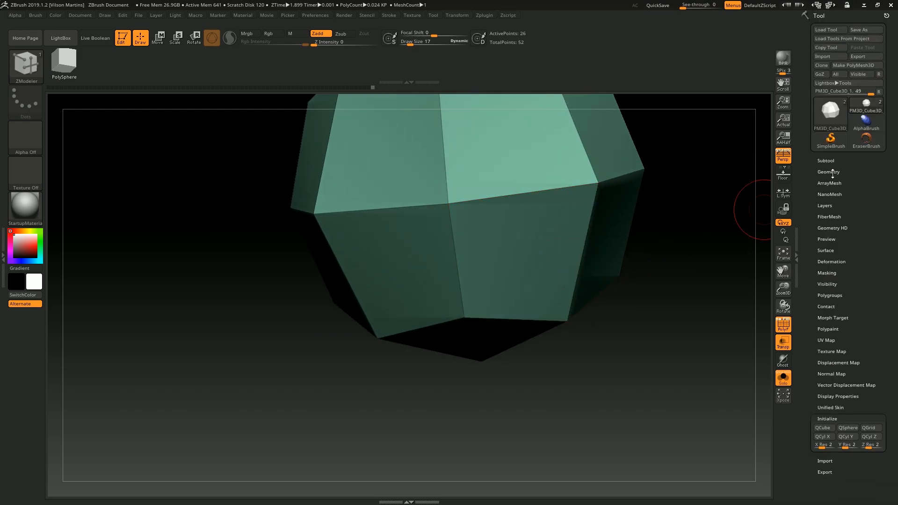
left_click(831, 172)
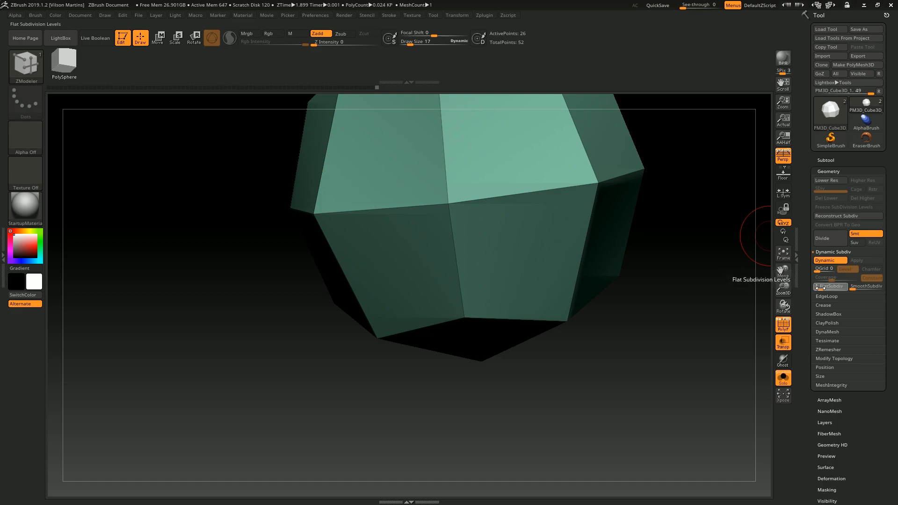
left_click_drag(723, 326, 448, 266)
right_click_drag(448, 266, 463, 253)
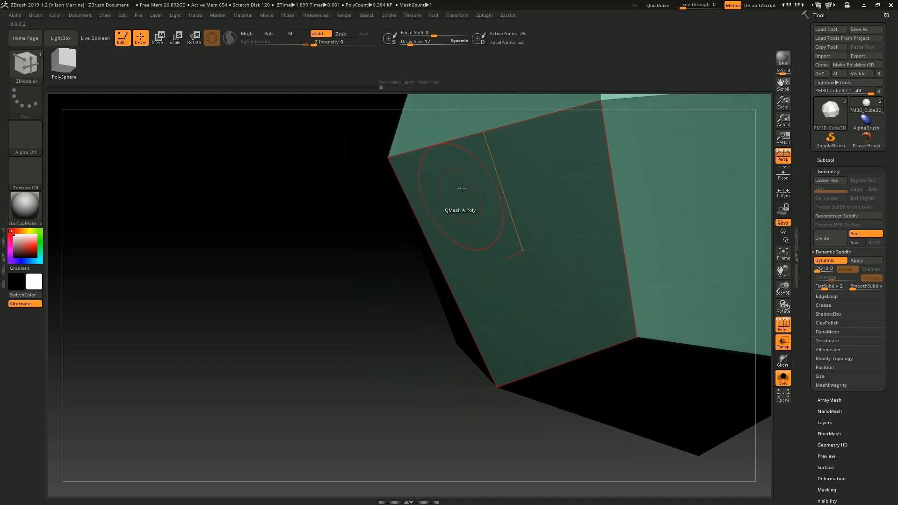
mouse_move(533, 255)
right_mouse_down()
mouse_move(495, 253)
mouse_move(505, 206)
right_mouse_up()
right_click_drag(730, 280, 696, 285)
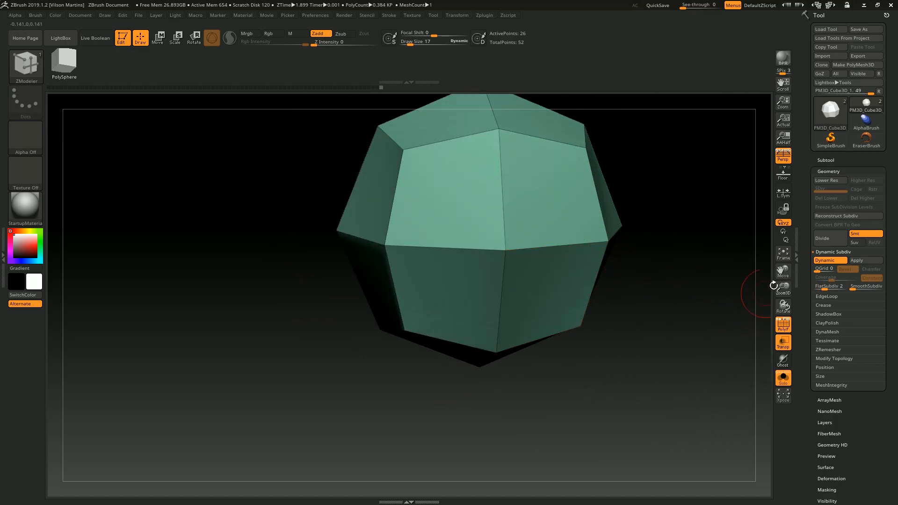
right_click_drag(767, 290, 837, 292, "shift")
mouse_move(725, 305)
right_mouse_down()
mouse_move(749, 288)
mouse_move(668, 322)
mouse_move(696, 316)
right_mouse_up()
- Set FlatSubdiv to 0 and SmoothSubdiv to 1, and examine the rounded sphere against its original cage points
left_click_drag(825, 289, 815, 289)
right_click_drag(717, 299, 698, 306)
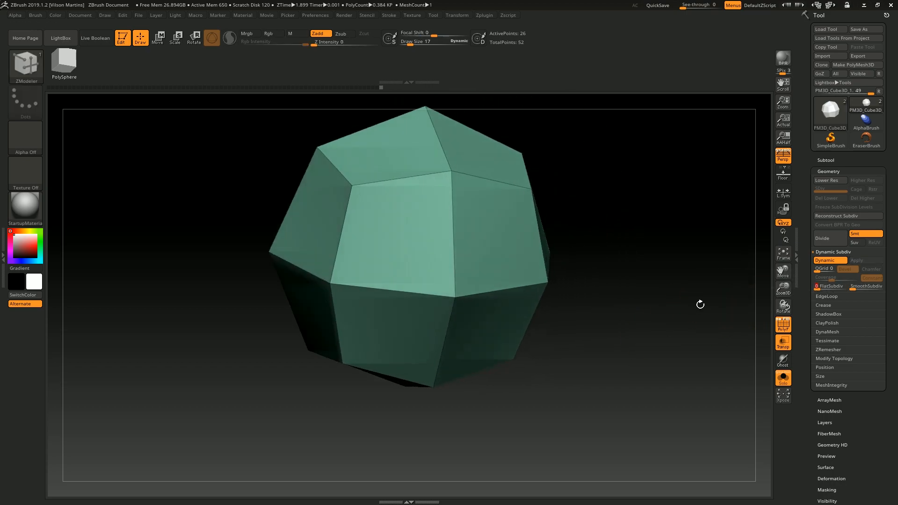
left_click_drag(852, 287, 856, 287)
right_click_drag(762, 281, 615, 202)
right_click_drag(665, 181, 598, 194)
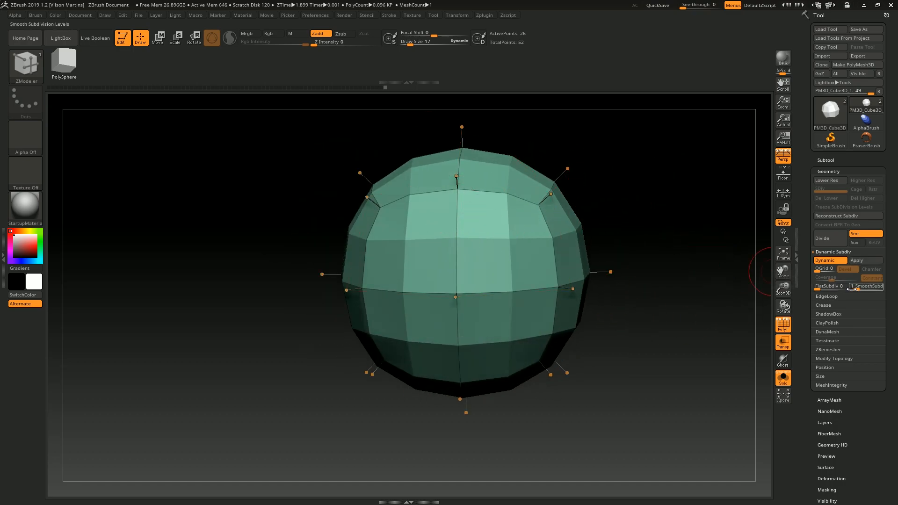
right_click_drag(720, 256, 675, 252)
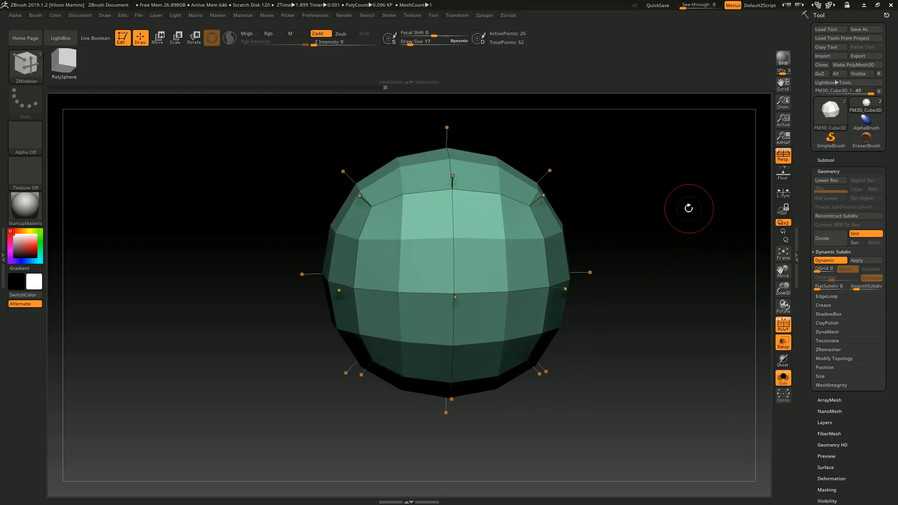
right_click_drag(689, 208, 757, 228)
right_click_drag(628, 178, 594, 166, "shift")
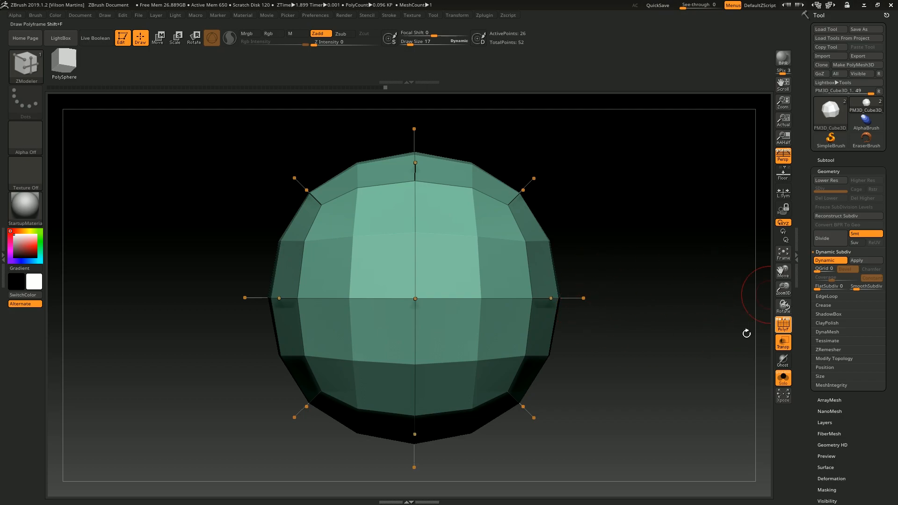
- Set SmoothSubdiv to 0 and compare the low-poly sphere with the polyframe off and on
left_click_drag(855, 290, 788, 287)
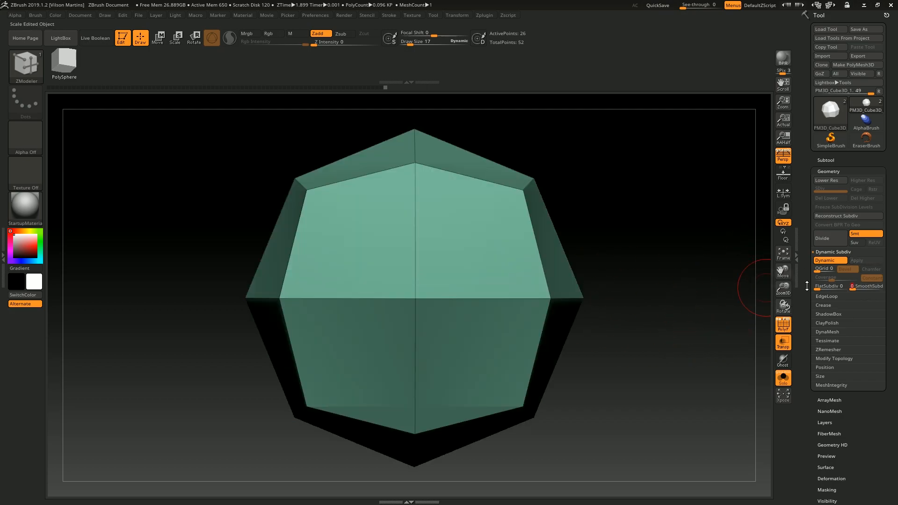
right_click_drag(678, 202, 629, 195)
key("shift+f")
key("shift+f")
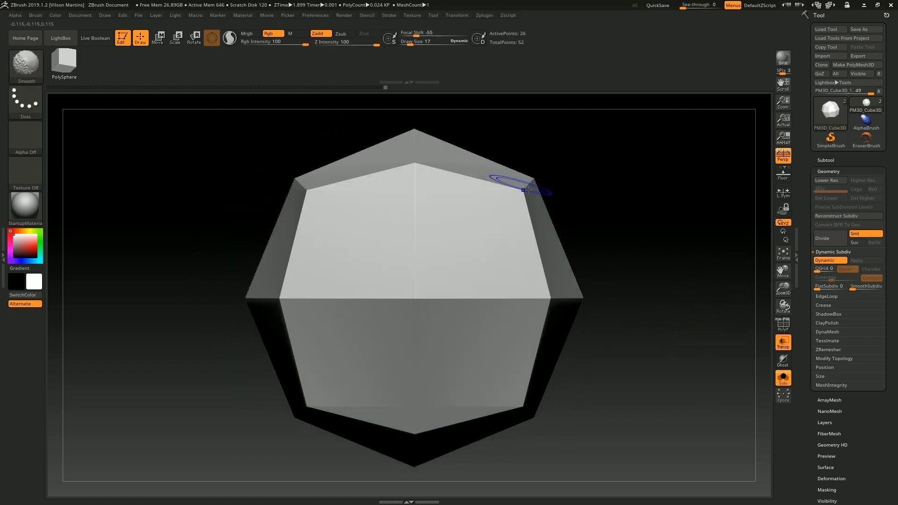
left_click_drag(620, 181, 621, 187, "alt")
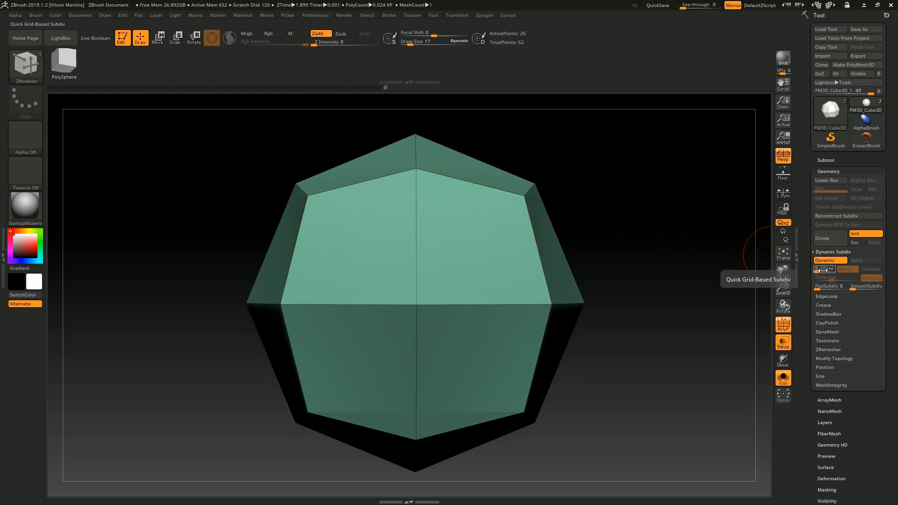
- Set QGrid to 1 and examine the bevelled edges around the sphere's faces up close
left_click_drag(818, 271, 818, 271)
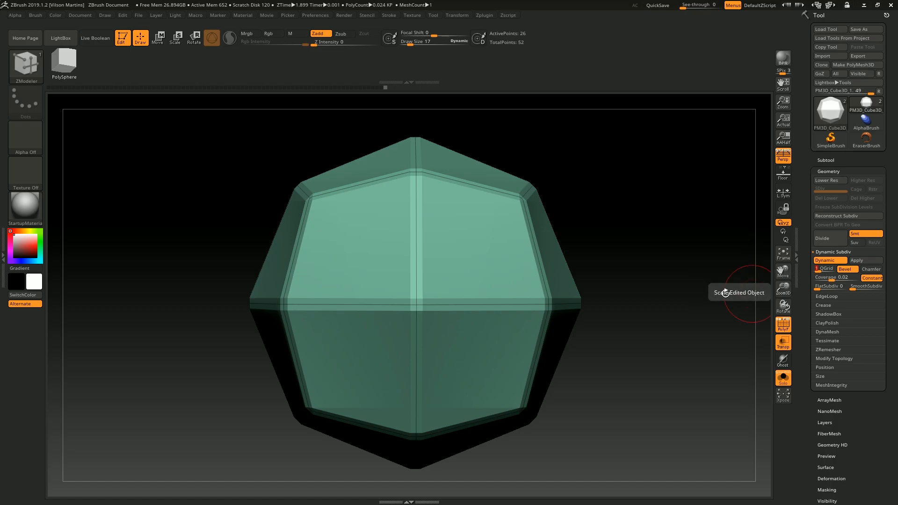
left_click_drag(616, 186, 629, 171)
mouse_move(629, 172)
right_mouse_down()
mouse_move(437, 210)
mouse_move(471, 187)
mouse_move(290, 229)
mouse_move(455, 263)
mouse_move(543, 197)
mouse_move(454, 165)
mouse_move(372, 215)
right_mouse_up()
right_click_drag(251, 214, 402, 206, "alt")
mouse_move(403, 206)
right_mouse_down("ctrl")
mouse_move(389, 87)
mouse_move(385, 96)
right_mouse_up("ctrl")
right_click_drag(371, 226, 467, 246, "alt")
right_click_drag(529, 234, 514, 247, "shift")
right_click_drag(539, 246, 509, 245)
right_click_drag(713, 200, 725, 244)
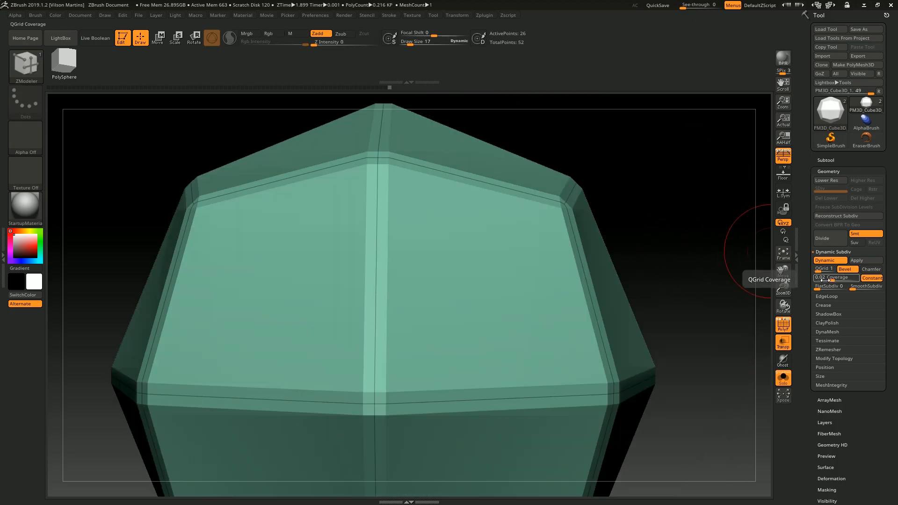
- Set the QGrid Coverage to 0.03548, and compare the bevelled edges with Constant and Dynamic Subdiv toggled
mouse_move(831, 280)
left_mouse_down()
mouse_move(848, 279)
mouse_move(816, 281)
mouse_move(837, 280)
left_mouse_up()
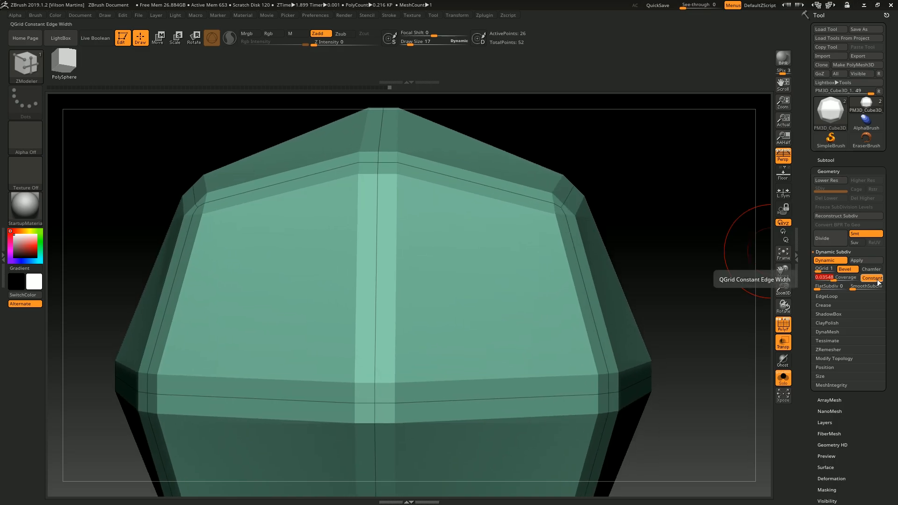
left_click(876, 280)
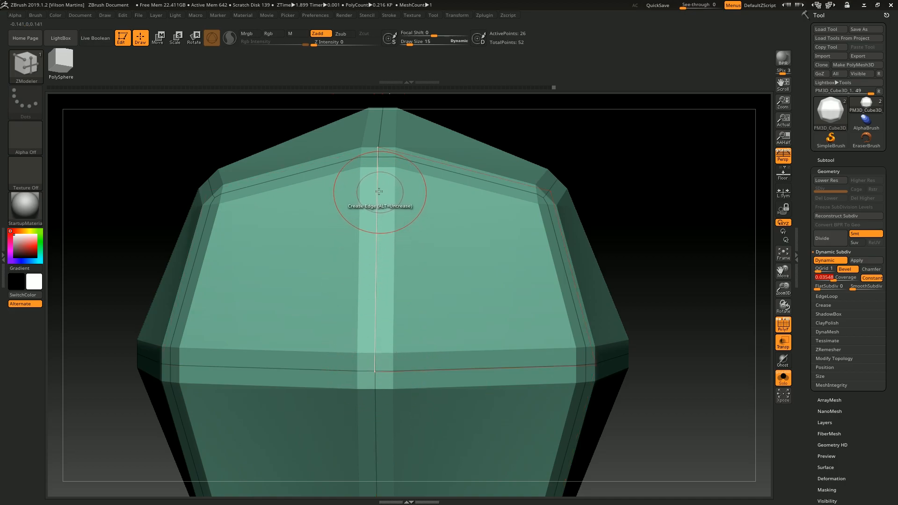
left_click(836, 261)
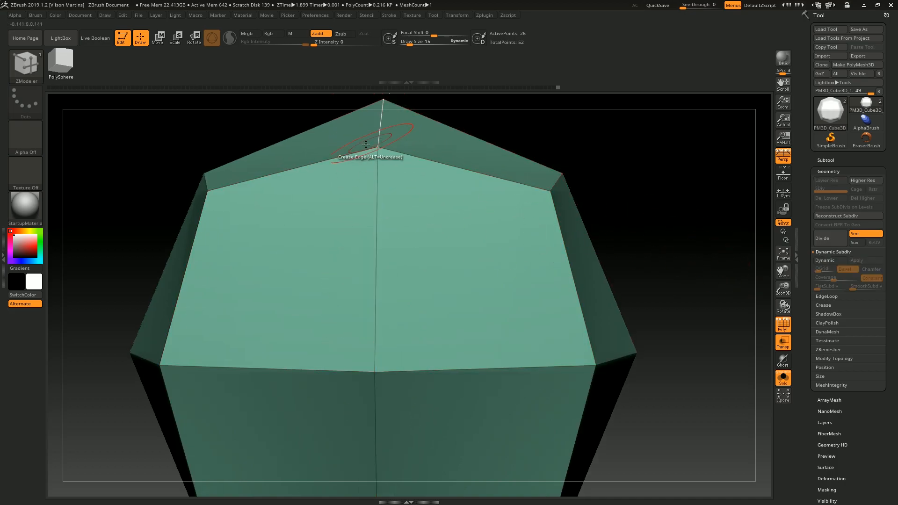
key("d")
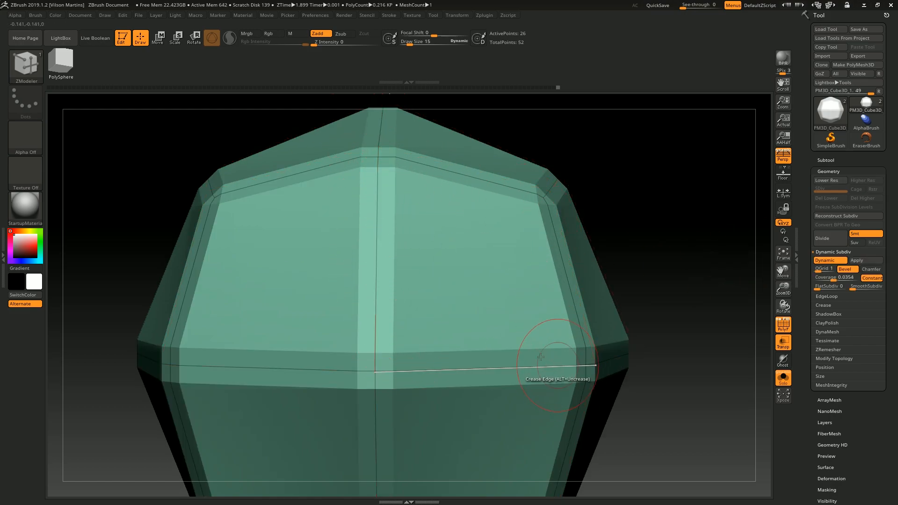
- Set the QGrid Coverage to 0.09443, and compare the bevel widths with Constant switched off and on repeatedly
left_click_drag(836, 278, 840, 279)
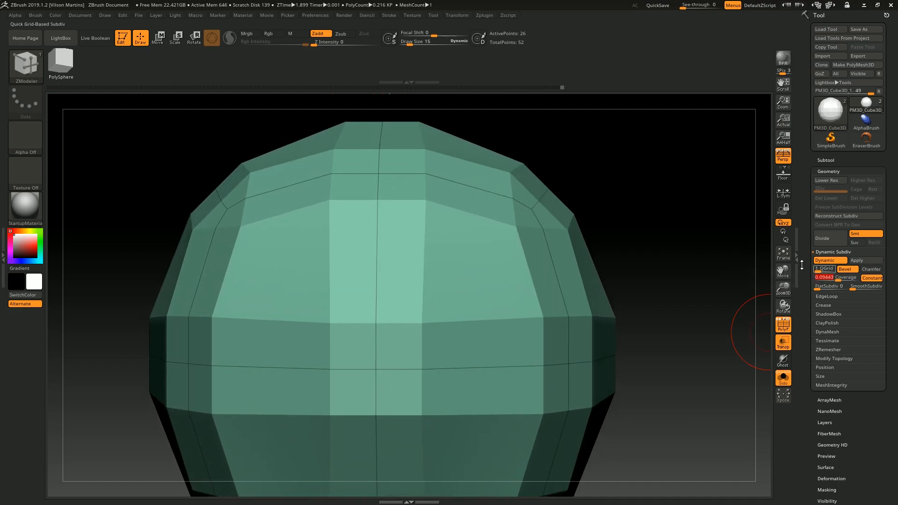
left_click(873, 280)
left_click(873, 279)
left_click(874, 281)
left_click(872, 279)
left_click(873, 279)
left_click(872, 280)
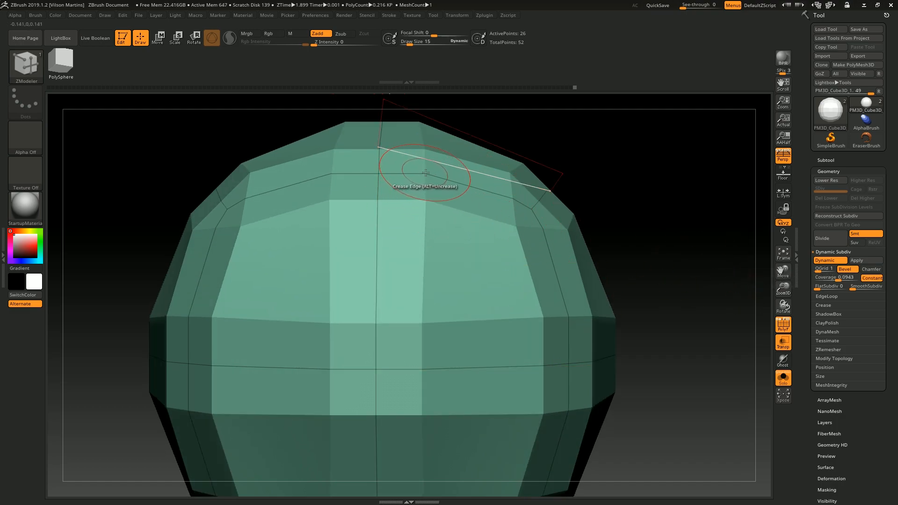
- Turn off Bevel and set the QGrid Coverage to 0.12155
left_click(848, 271)
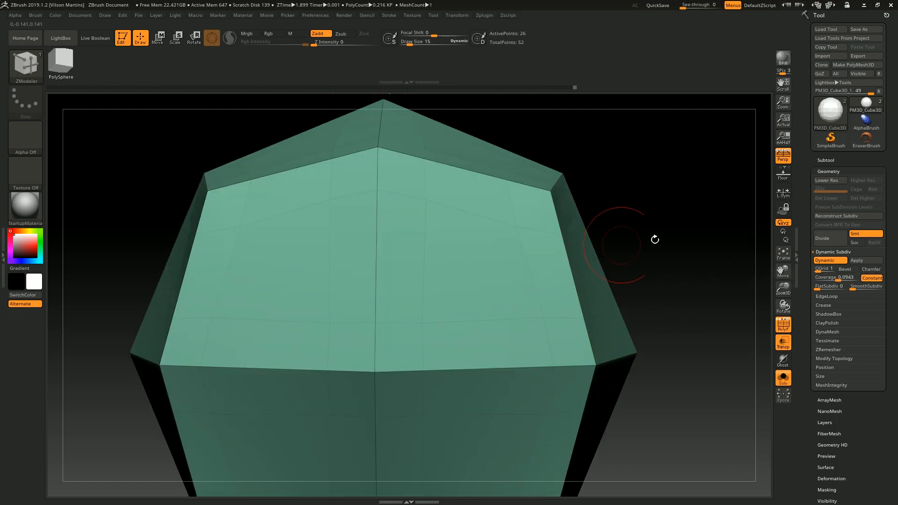
left_click_drag(837, 278, 841, 278)
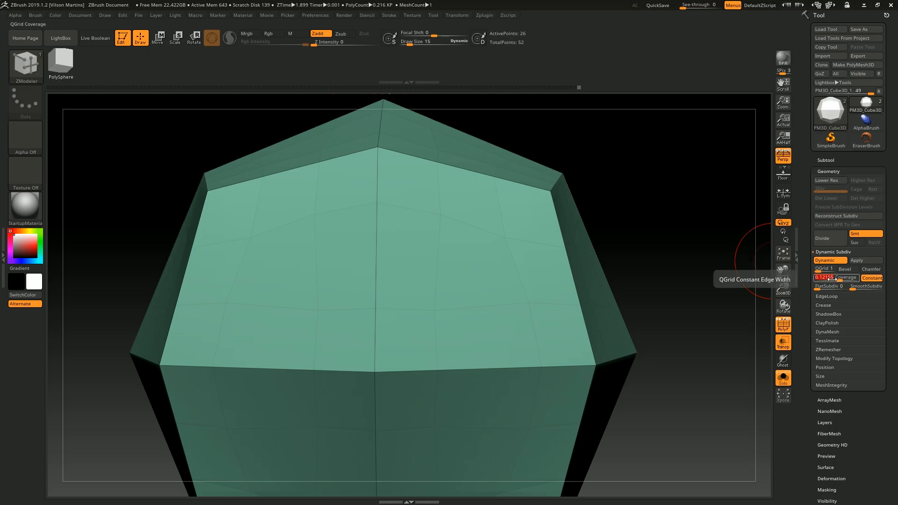
- Mark the corner segments along the front face's two side edges in red on a screen capture, and discard the capture
key("Print")
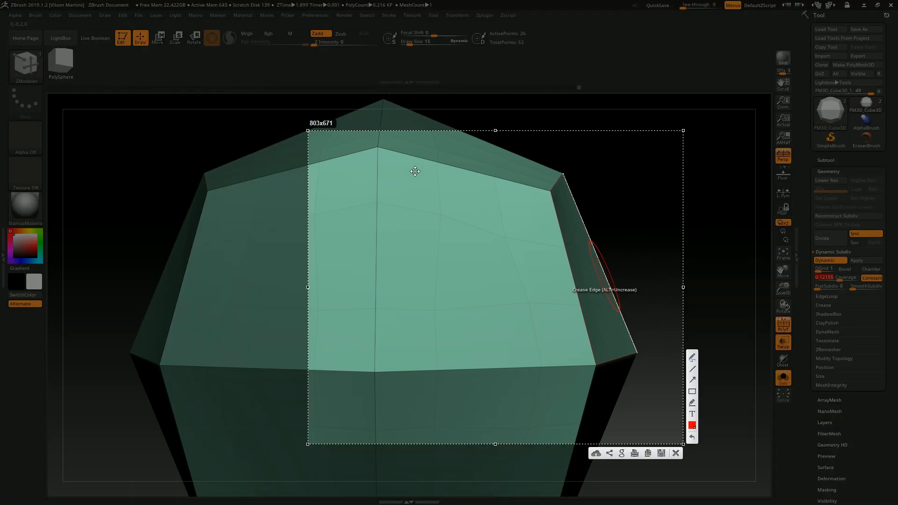
left_click_drag(377, 147, 377, 205)
left_click_drag(552, 192, 557, 217)
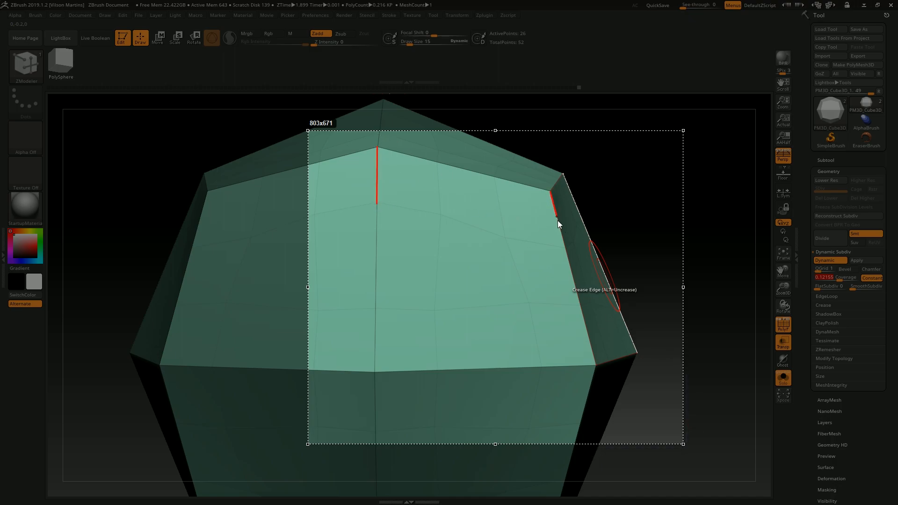
left_click_drag(564, 249, 565, 251)
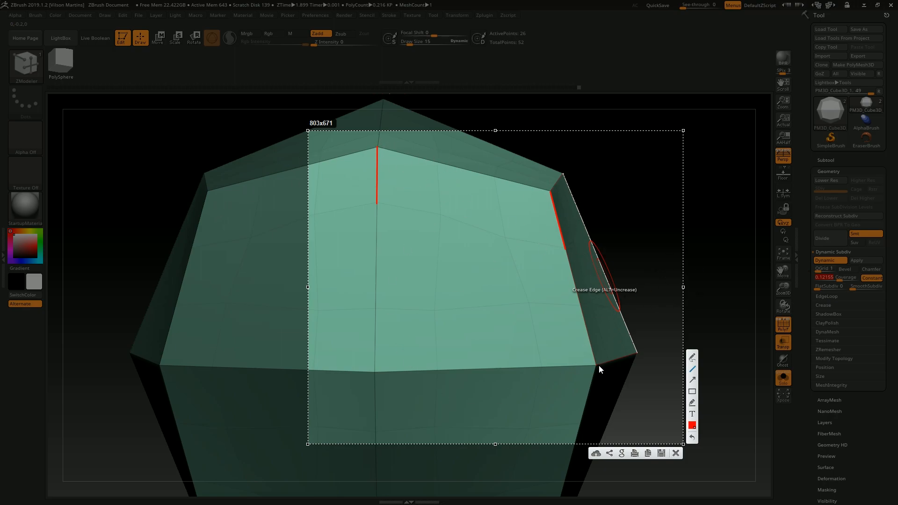
left_click_drag(594, 366, 580, 307)
left_click_drag(374, 373, 375, 307)
key("Escape")
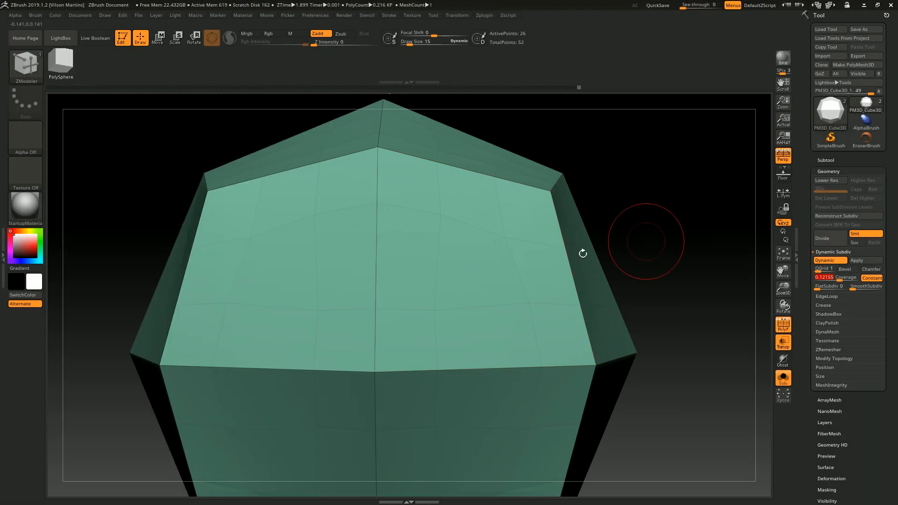
- Turn off Constant, and mark the front face's inner quad and its side-edge divisions in red on a temporary screen capture
left_click(872, 278)
key("Print")
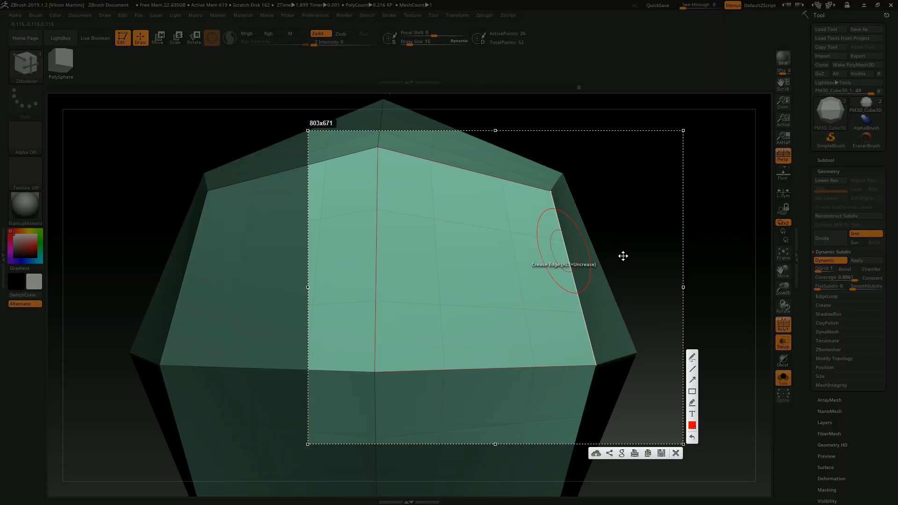
mouse_move(434, 218)
left_mouse_down()
mouse_move(439, 304)
mouse_move(531, 313)
mouse_move(511, 232)
left_mouse_up()
left_click_drag(511, 233, 434, 219)
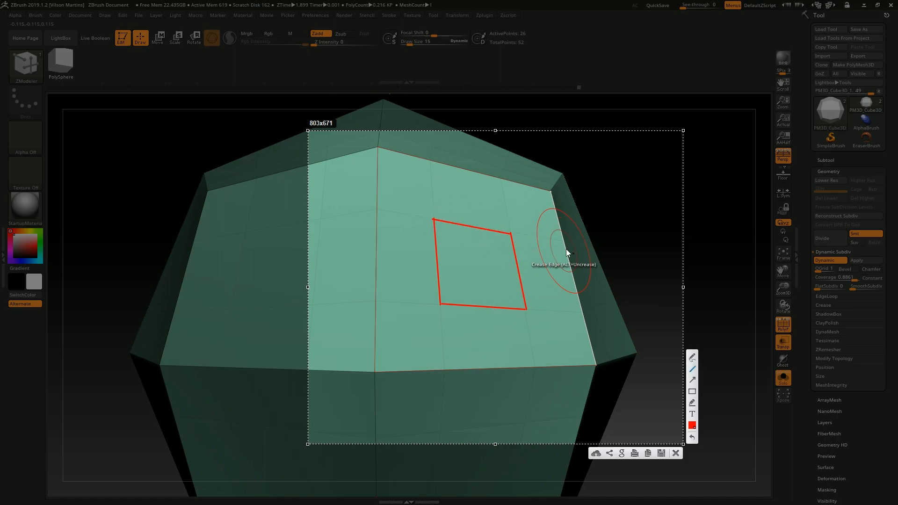
left_click_drag(378, 145, 378, 145)
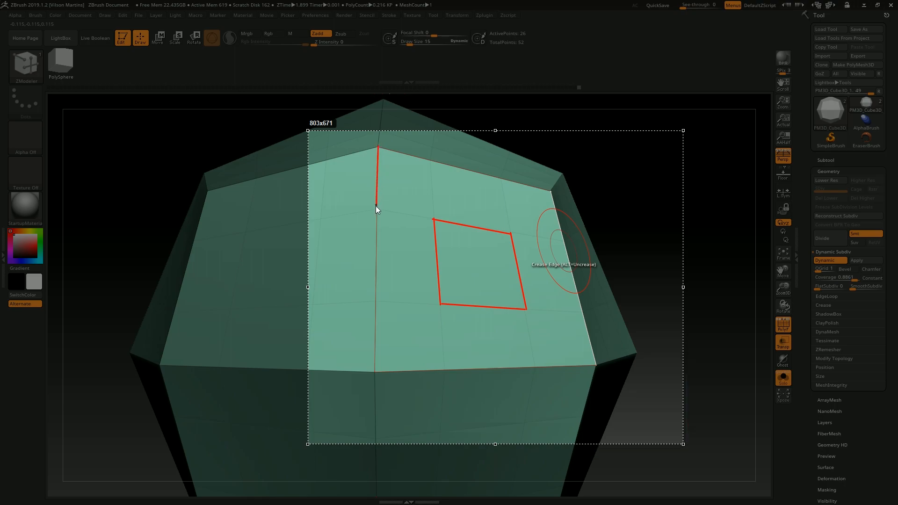
left_click_drag(376, 210, 377, 209)
left_click_drag(376, 302, 376, 371)
left_click_drag(596, 364, 582, 313)
left_click_drag(564, 242, 550, 191)
mouse_move(374, 145)
left_mouse_down()
mouse_move(372, 386)
mouse_move(373, 372)
left_mouse_up()
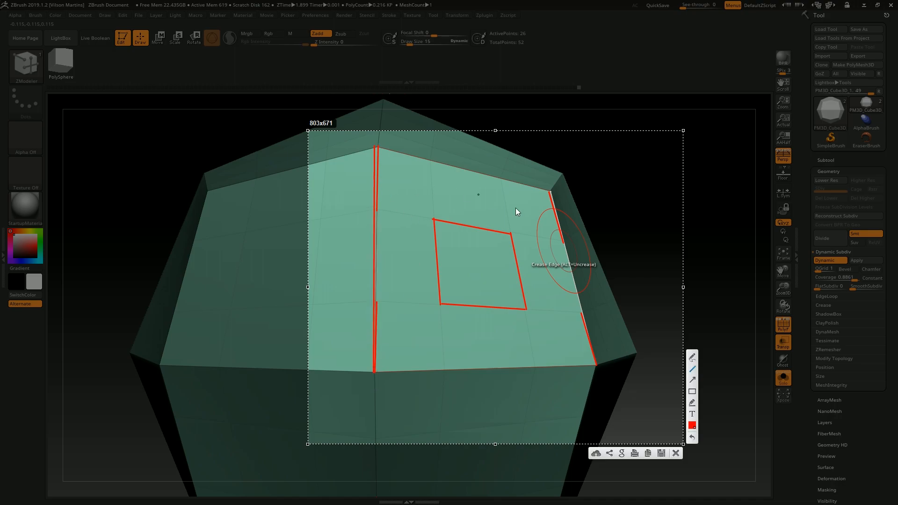
left_click_drag(549, 189, 587, 355)
left_click_drag(366, 203, 402, 209)
left_click_drag(362, 298, 404, 303)
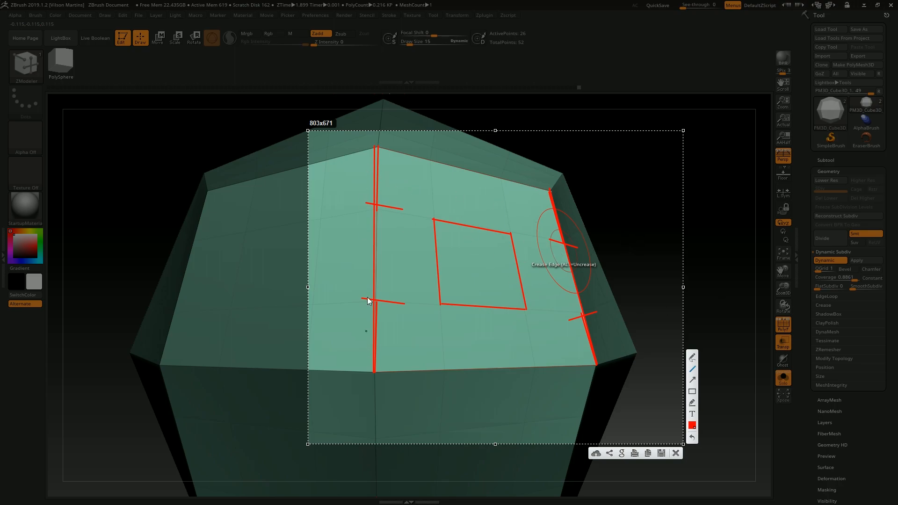
key("Escape")
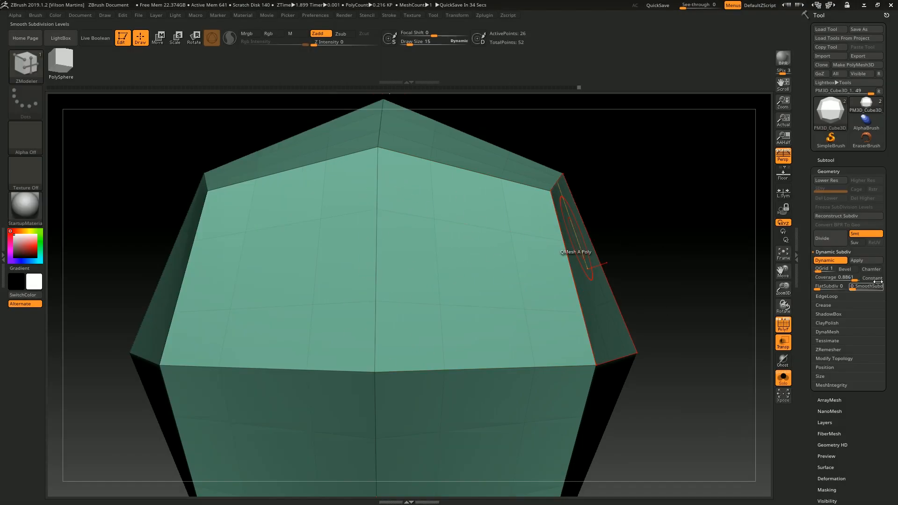
- Compare the grid with Constant on and off, and set the bevelled sphere's QGrid Coverage to 0.2554
left_click(873, 278)
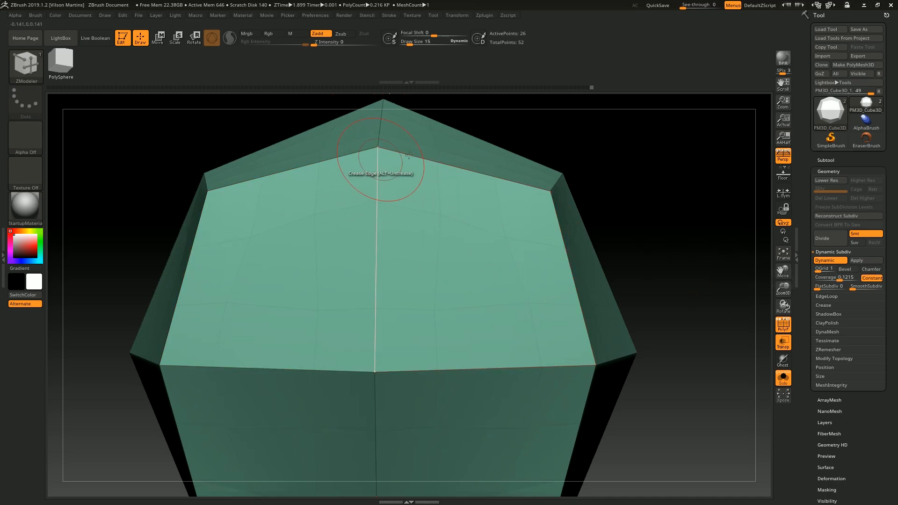
left_click(862, 277)
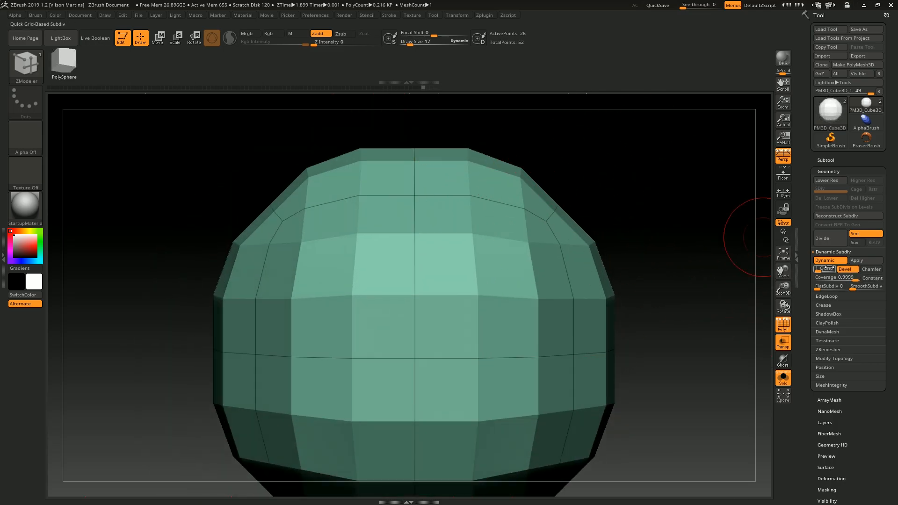
left_click_drag(846, 276, 845, 278)
left_click_drag(481, 125, 717, 201, "alt")
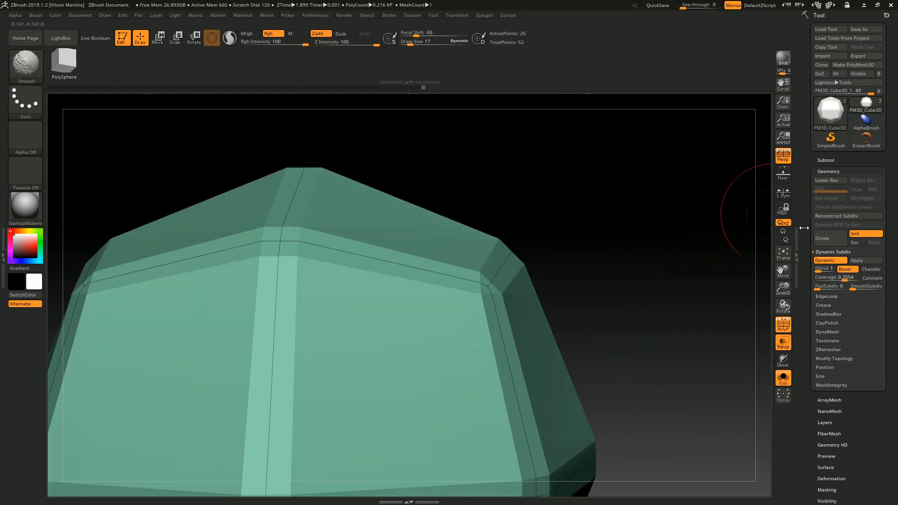
- Turn off Bevel, and set the QGrid Coverage to 0.4506 while viewing a corner of the sphere up close
left_click(852, 273)
left_click_drag(636, 240, 525, 263)
mouse_move(517, 255)
right_mouse_down()
mouse_move(475, 204)
mouse_move(528, 248)
right_mouse_up()
left_click_drag(822, 279, 826, 286)
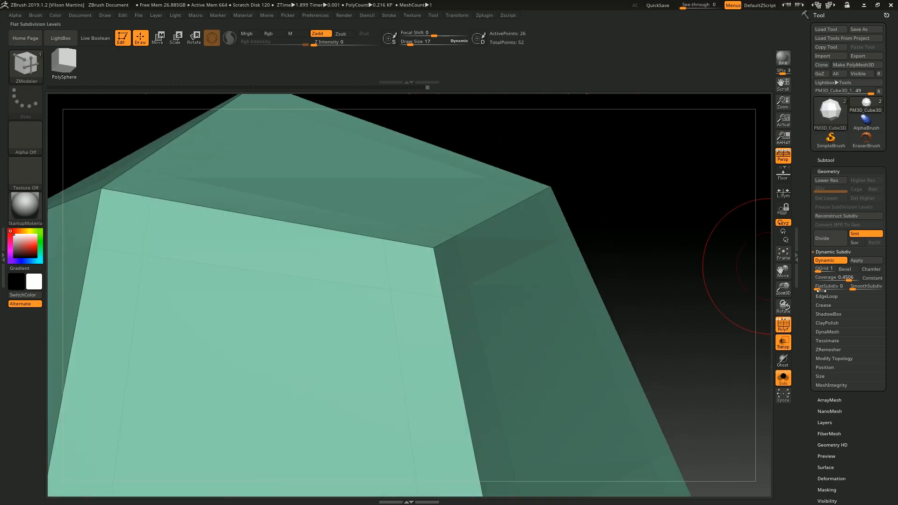
- Compare the sphere's corner with QGrid Bevel turned on and off
left_click(849, 272)
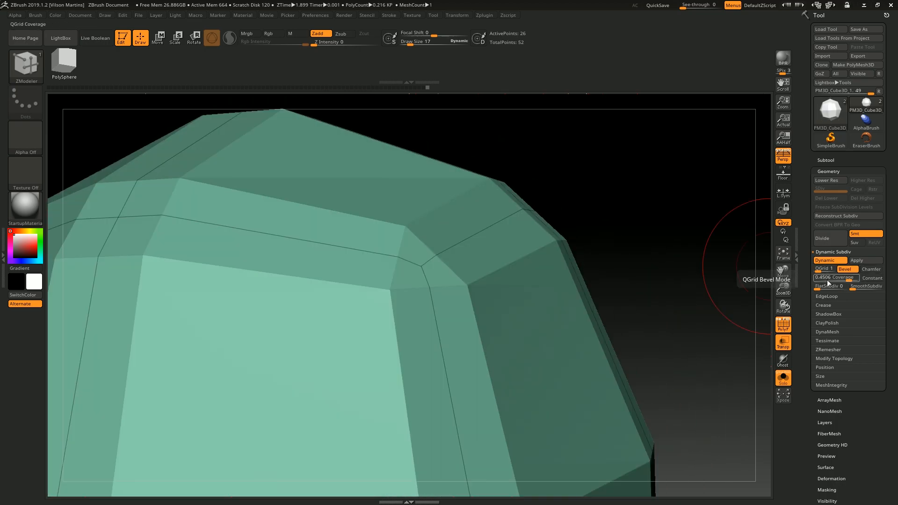
left_click_drag(650, 229, 661, 224)
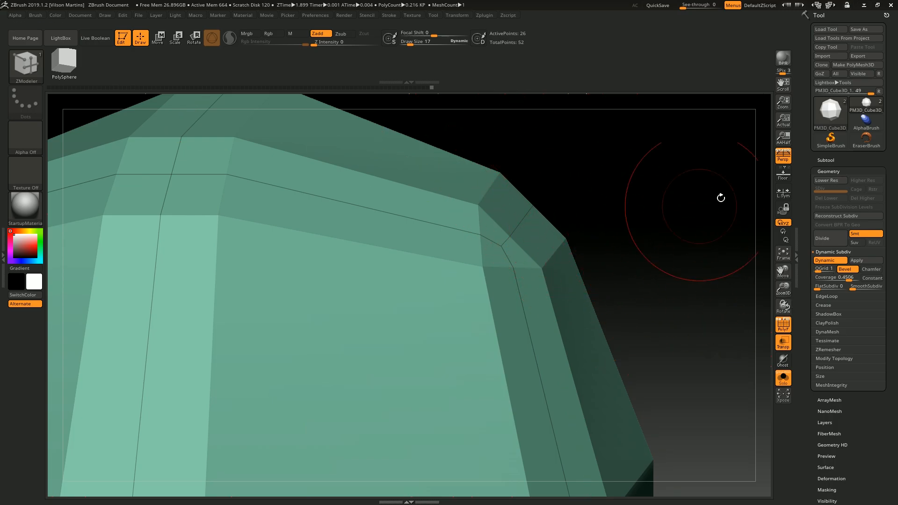
left_click(849, 272)
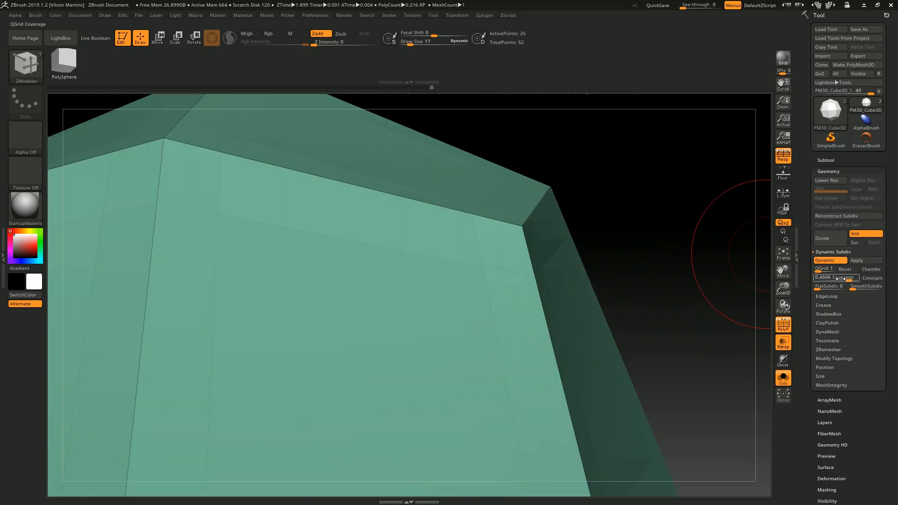
- Turn on Chamfer together with Bevel for the sphere's QGrid, and set the Coverage to 0.332
left_click(870, 270)
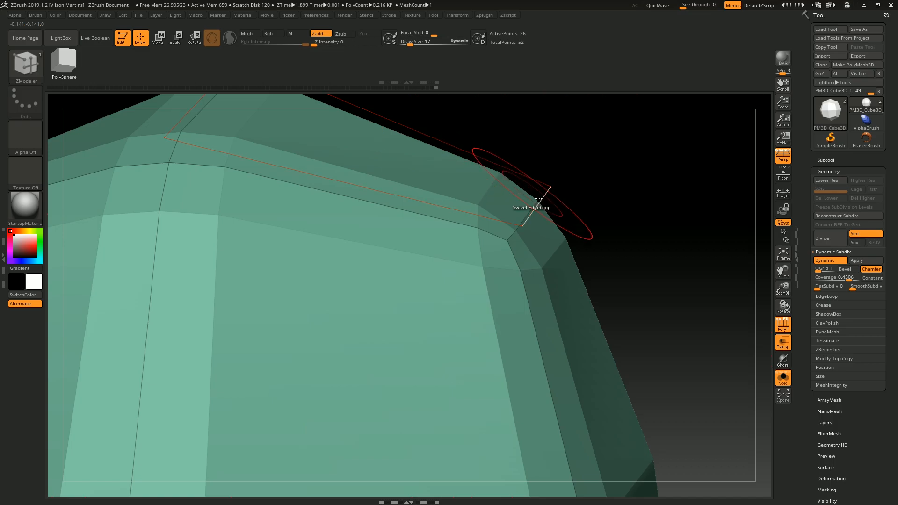
left_click_drag(849, 279, 847, 281)
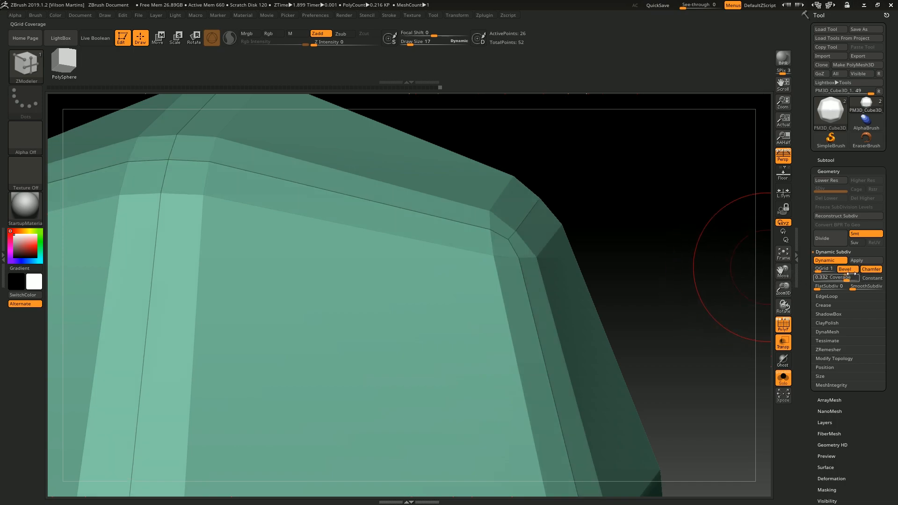
left_click(852, 270)
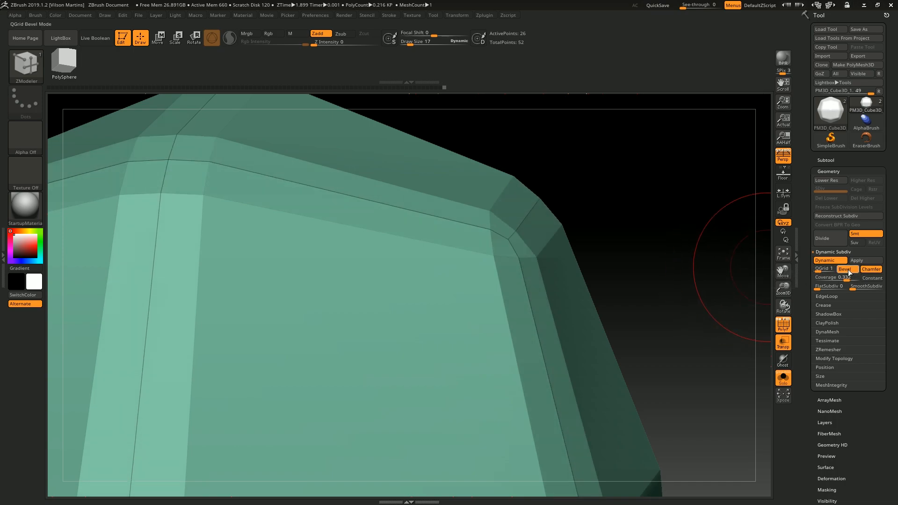
- Try QGrid Coverage values of 0.1663 and 0.4776 on the bevelled and chamfered sphere while viewing it whole
mouse_move(846, 278)
left_mouse_down()
mouse_move(825, 279)
mouse_move(834, 279)
left_mouse_up()
left_click_drag(659, 256, 542, 203)
key("f")
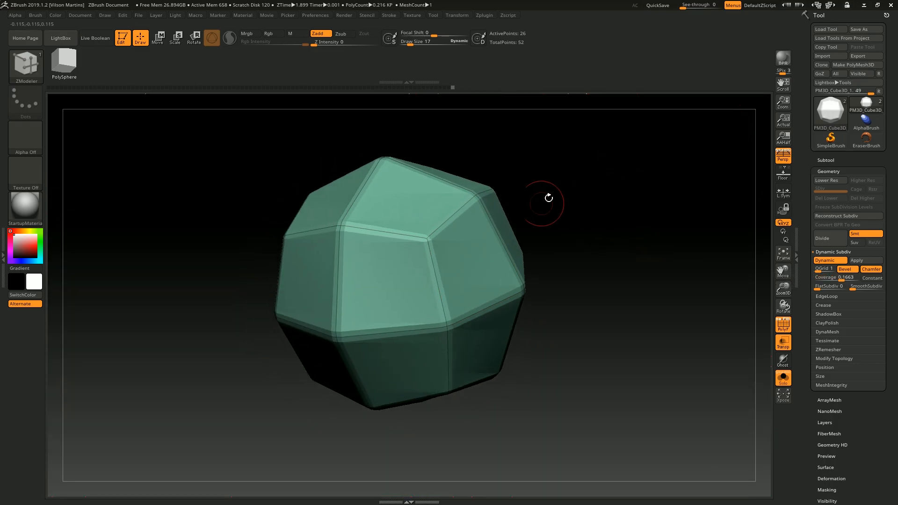
mouse_move(592, 237)
left_mouse_down()
mouse_move(605, 250)
mouse_move(514, 206)
mouse_move(661, 198)
mouse_move(622, 235)
mouse_move(600, 235)
left_mouse_up()
left_click_drag(842, 277, 853, 278)
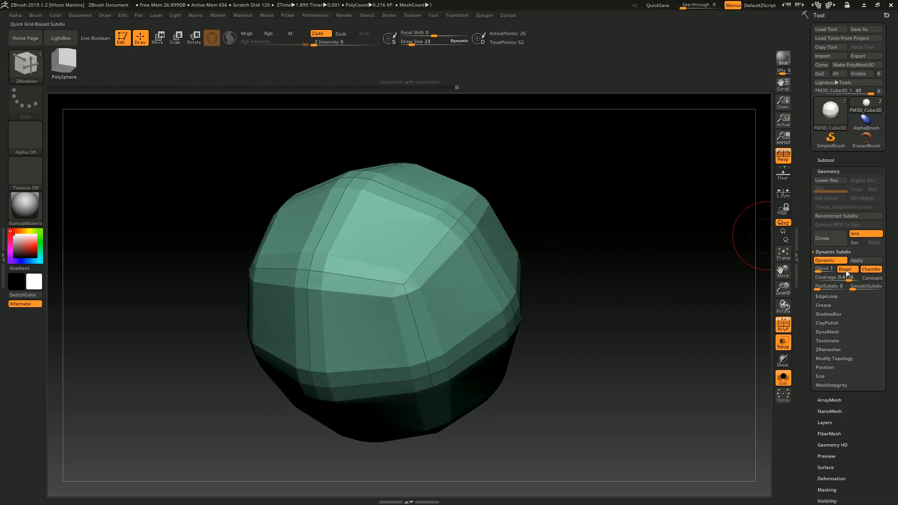
left_click_drag(654, 267, 617, 274, "alt")
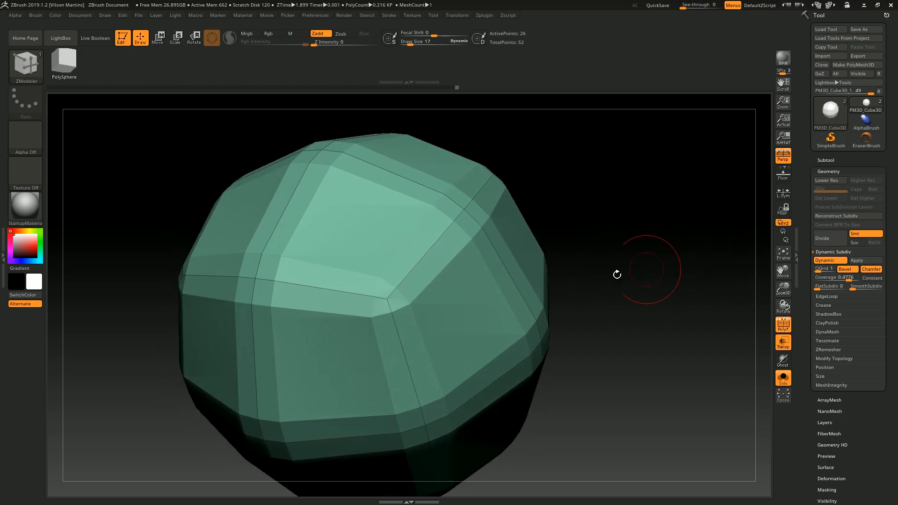
- Raise the SmoothSubdiv level above zero, and set the sphere's QGrid Coverage to 0.2731
left_click(855, 289)
mouse_move(848, 278)
left_mouse_down()
mouse_move(855, 280)
mouse_move(840, 281)
left_mouse_up()
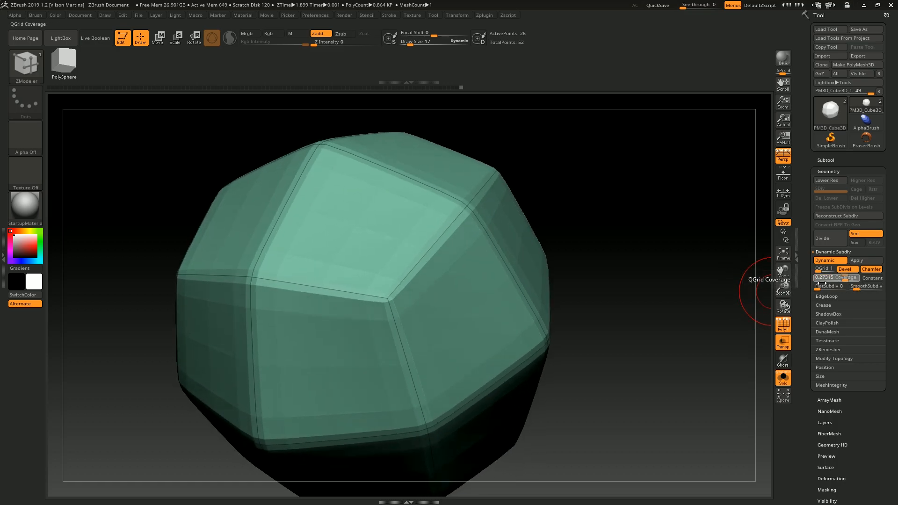
left_click_drag(577, 237, 565, 231, "alt")
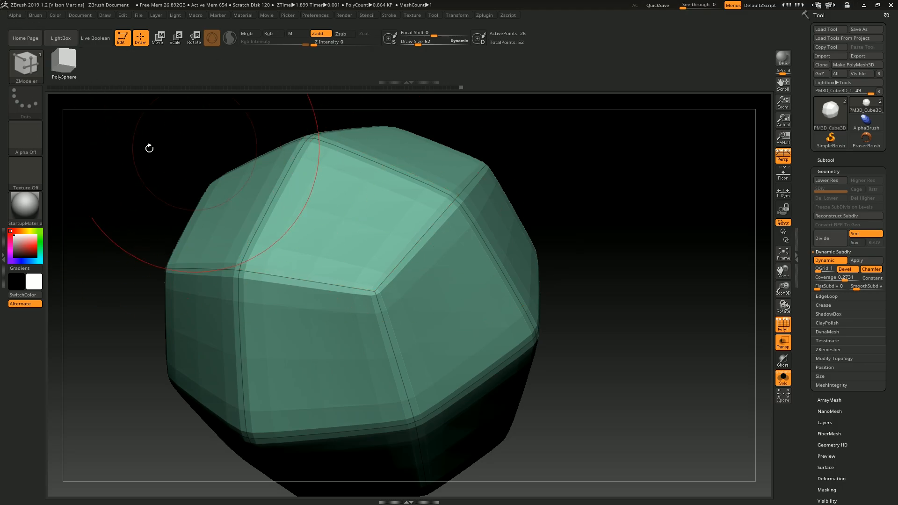
- Extrude one side face of the sphere outward with QMesh into a long two-segment block
left_click_drag(537, 203, 584, 194)
left_click_drag(629, 171, 571, 220, "alt")
left_click_drag(506, 243, 650, 199)
key("f")
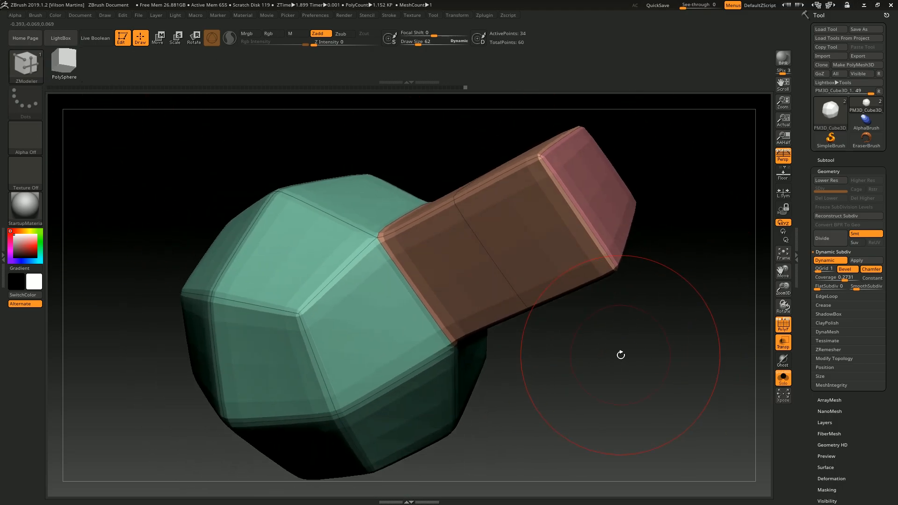
left_click_drag(621, 355, 641, 347)
left_click_drag(593, 199, 589, 188)
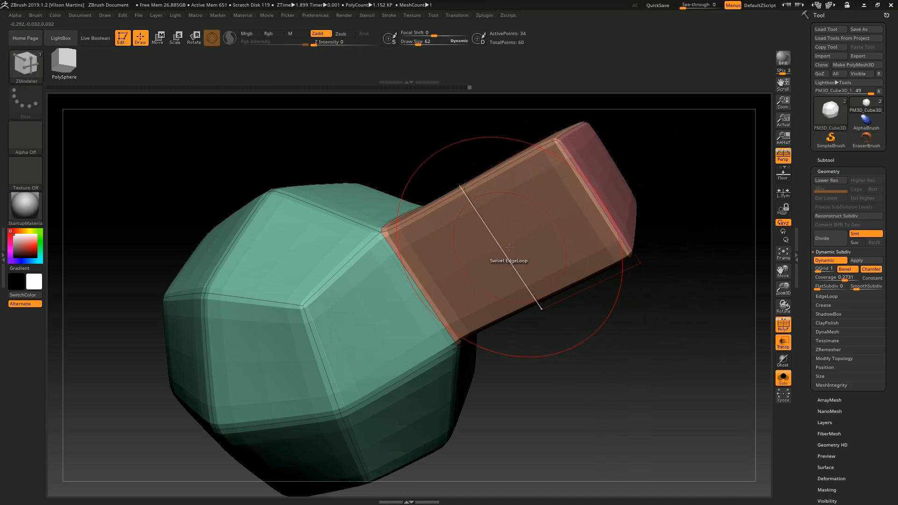
- Switch the ZModeler edge action to Insert, and add edge loops running along the block and around the sphere
key("space")
left_click(498, 257)
left_click(479, 219)
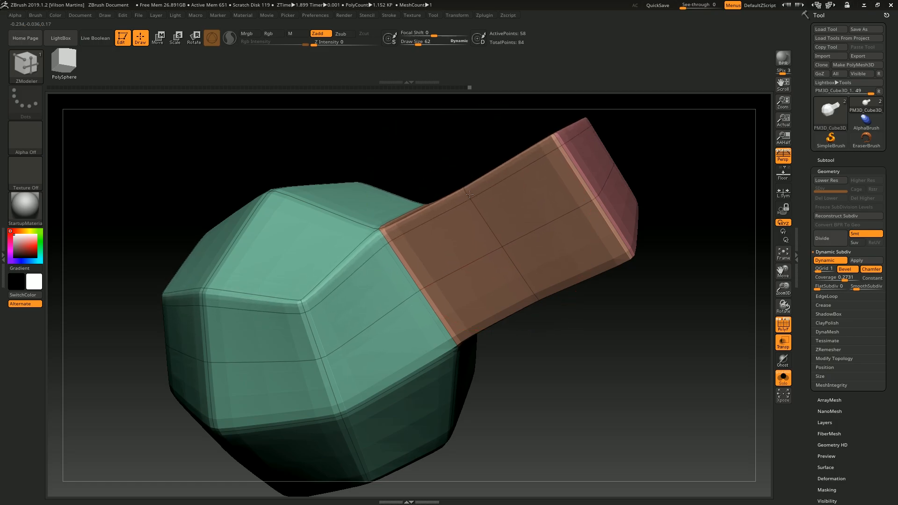
left_click(532, 293)
- Examine the smoothed bevels on the sphere and its extruded block from several angles, toggling the polyframe display
left_click_drag(577, 319, 645, 259)
left_click_drag(665, 217, 636, 163)
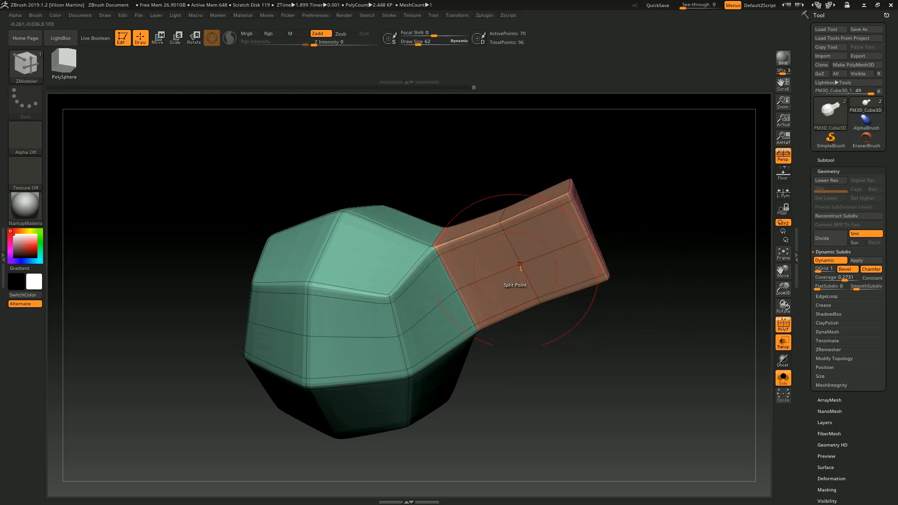
left_click_drag(485, 173, 483, 279)
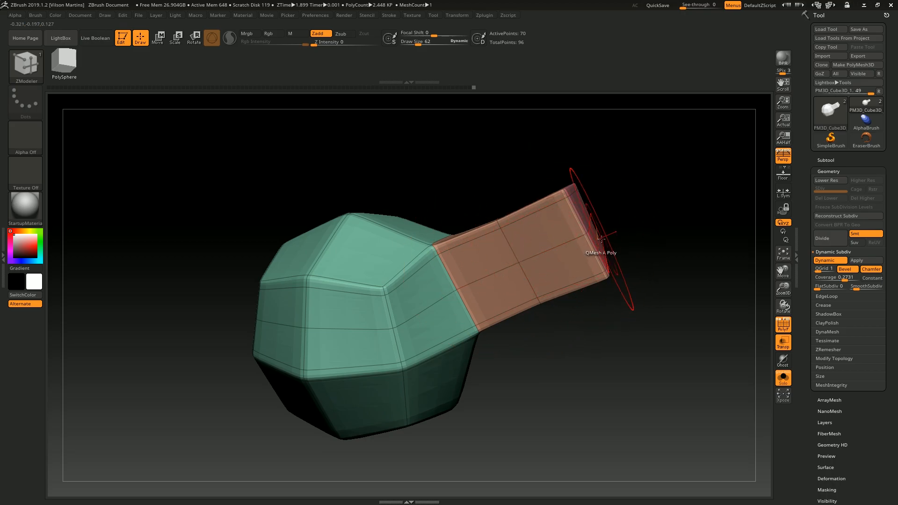
key("f")
key("f")
mouse_move(606, 349)
left_mouse_down()
mouse_move(617, 360)
mouse_move(671, 321)
left_mouse_up()
key("f")
key("shift+f")
key("shift+f")
mouse_move(634, 201)
left_mouse_down()
mouse_move(412, 281)
mouse_move(598, 151)
mouse_move(600, 167)
left_mouse_up()
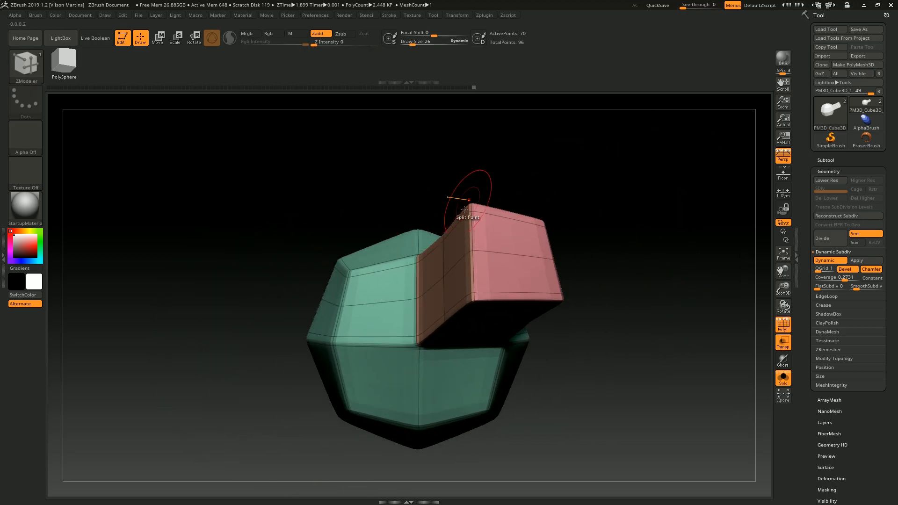
mouse_move(543, 176)
left_mouse_down()
mouse_move(465, 240)
mouse_move(612, 170)
left_mouse_up()
- Undo the inserted edge loops and the block extrusion on the sphere
key("ctrl")
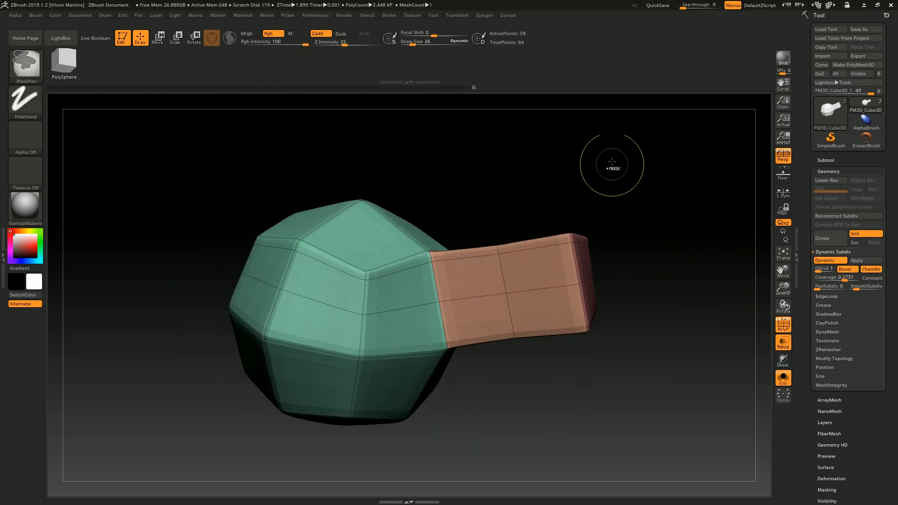
key("ctrl+z")
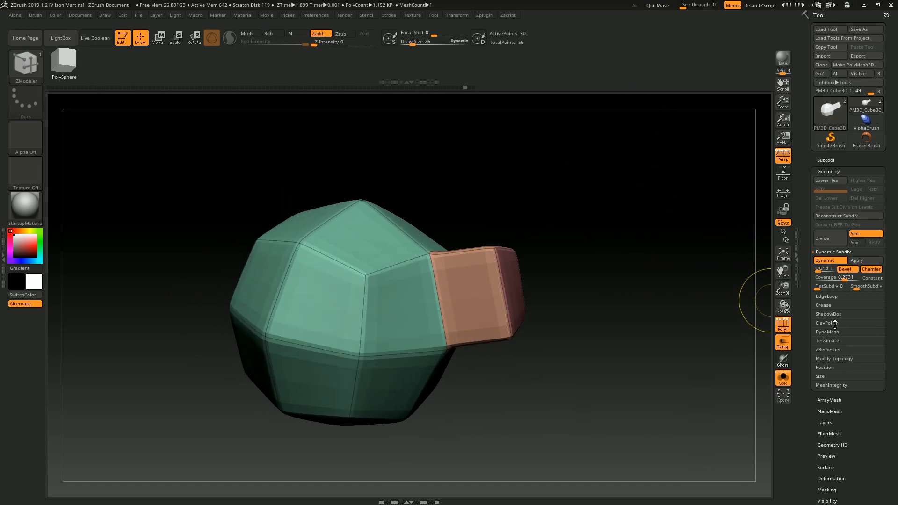
left_click(828, 305)
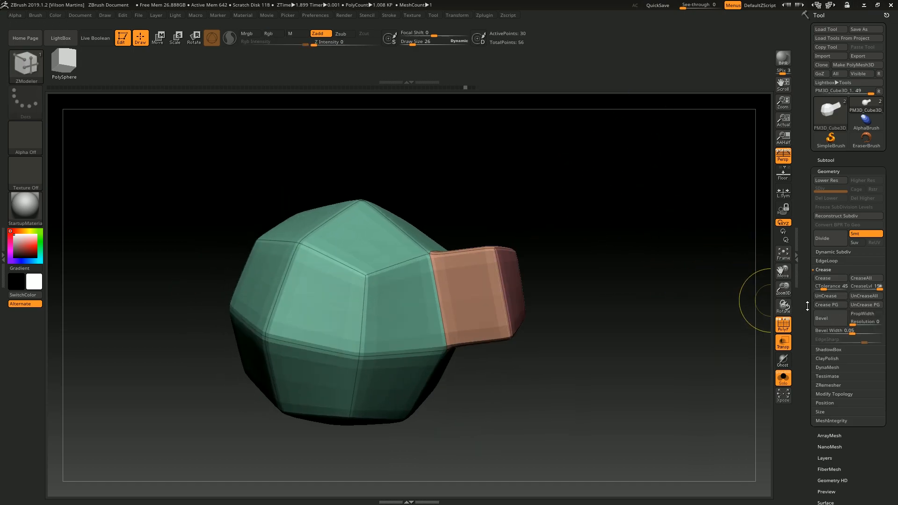
left_click(834, 270)
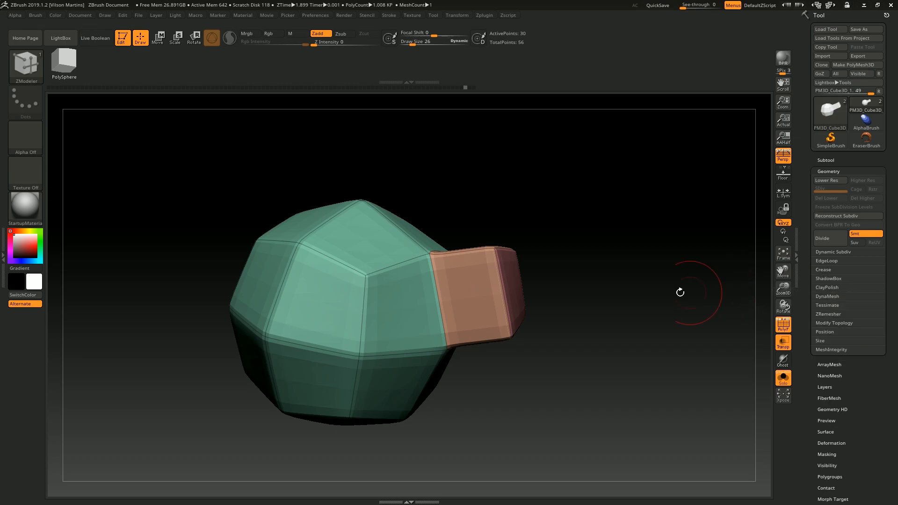
key("ctrl+z")
left_click_drag(647, 211, 752, 271)
left_click(879, 268)
left_click_drag(567, 230, 427, 239)
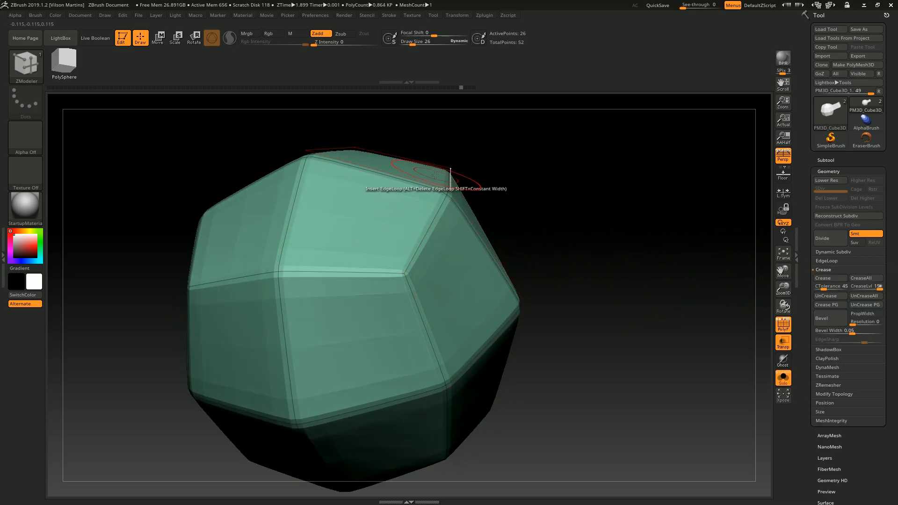
left_click_drag(514, 163, 518, 200)
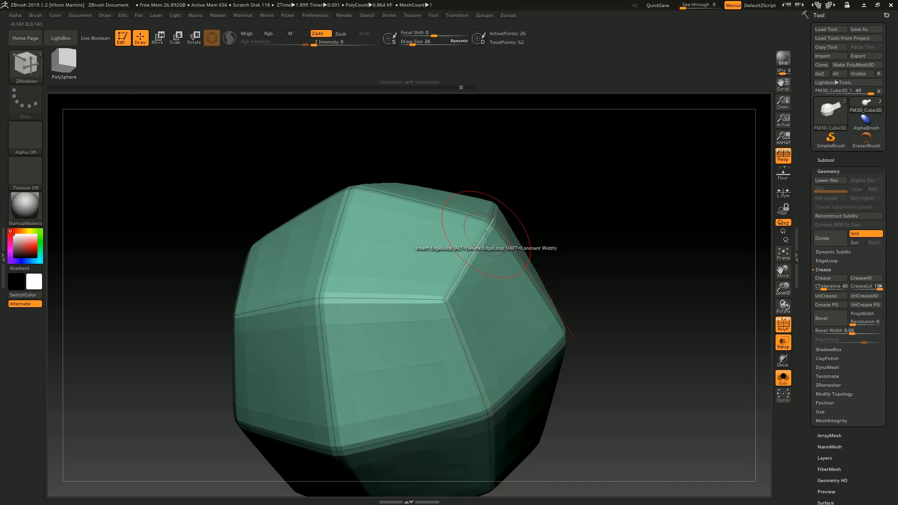
left_click(836, 268)
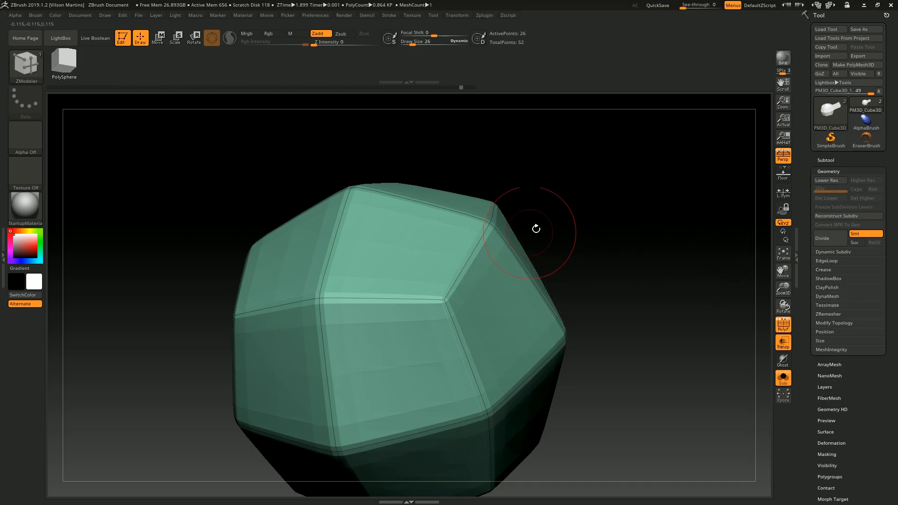
left_click_drag(616, 200, 592, 238, "alt")
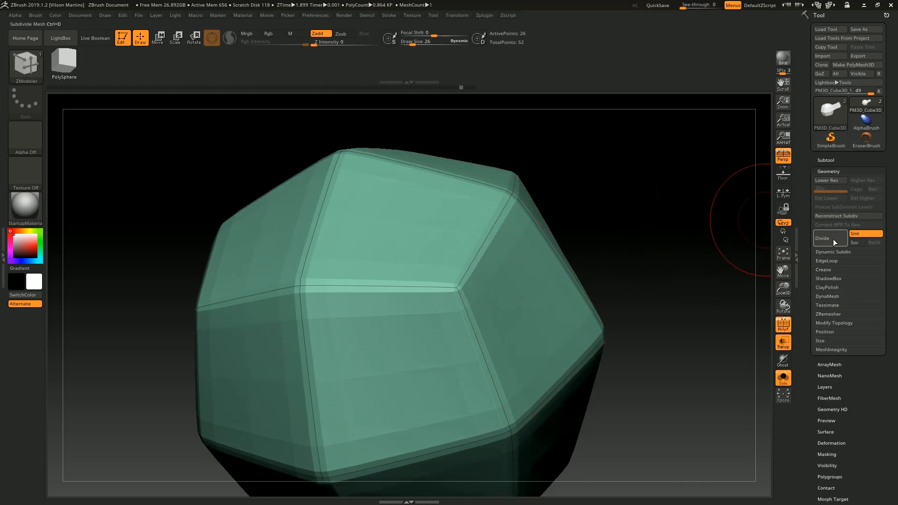
- Set SmoothSubdiv to 0, QGrid to 6 and Coverage to 0.1119, and view the sphere without polyframe
left_click(832, 261)
left_click(839, 253)
left_click_drag(692, 315, 728, 253)
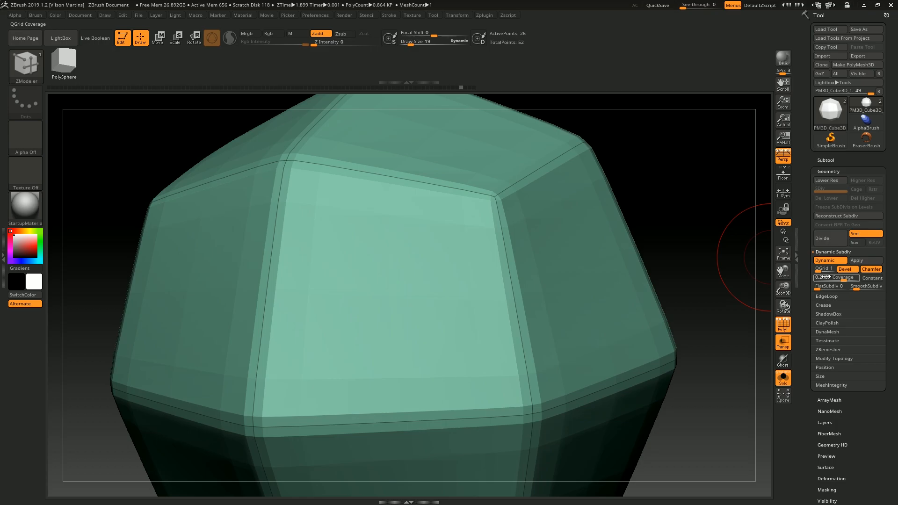
left_click_drag(856, 286, 828, 278)
key("f")
key("shift+f")
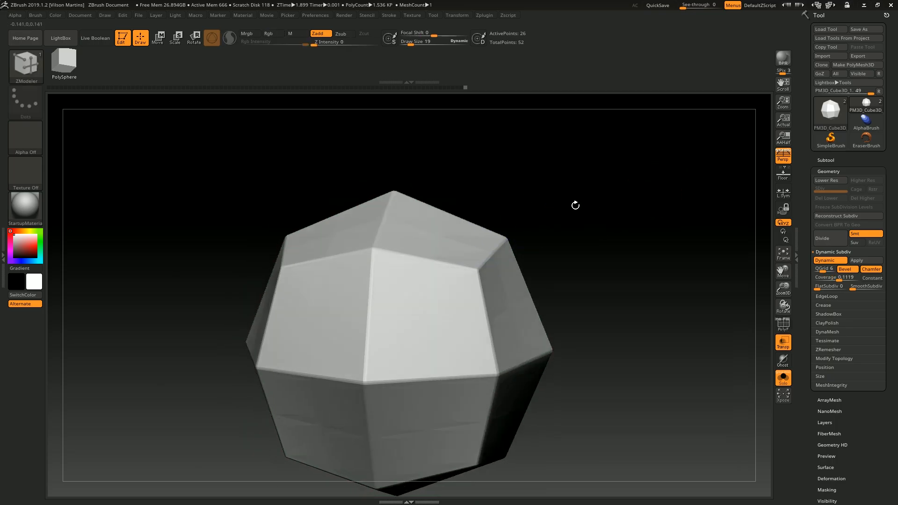
left_click_drag(530, 213, 553, 296)
left_click_drag(497, 307, 499, 190)
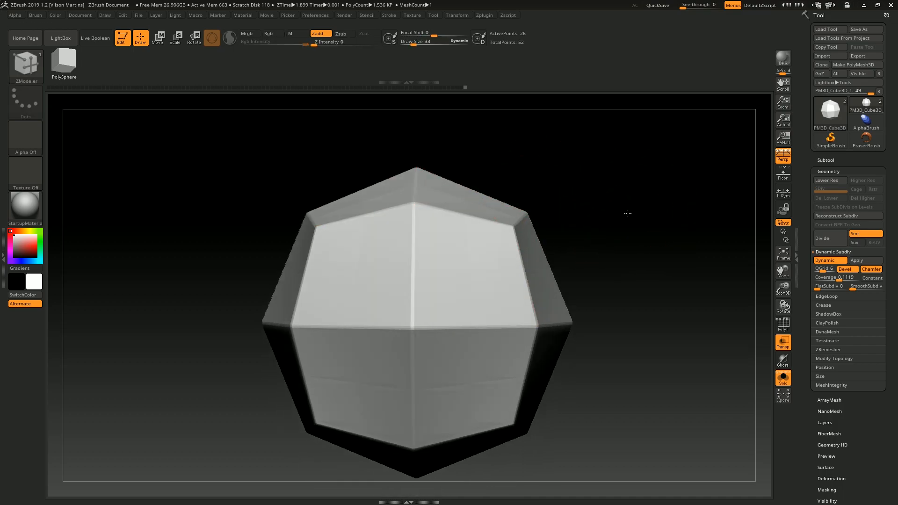
left_click_drag(627, 210, 730, 266)
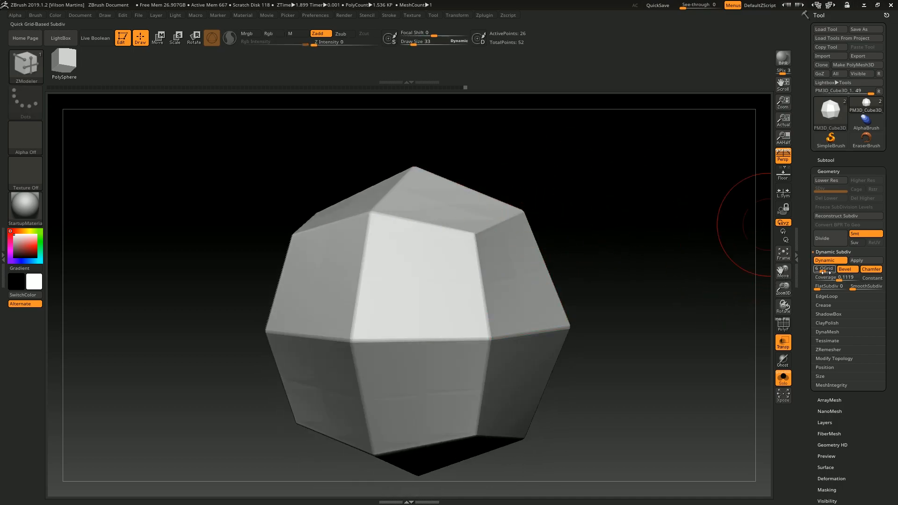
- Set QGrid to 0 to return the sphere to its low-poly form, and show the polyframe again
left_click_drag(823, 270, 814, 270)
left_click_drag(613, 198, 627, 221)
key("shift+f")
- Switch the ZModeler edge action from Insert to Crease, targeting single edges
key("space")
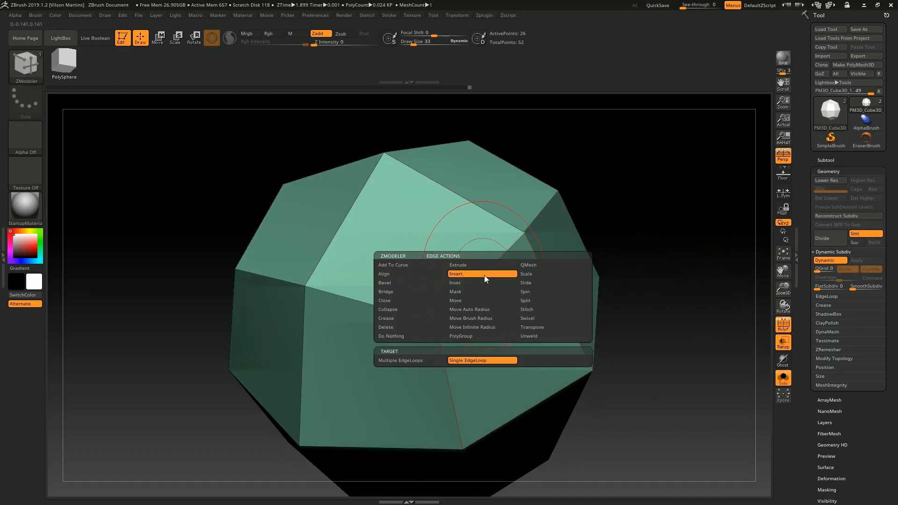
key("space")
key("space")
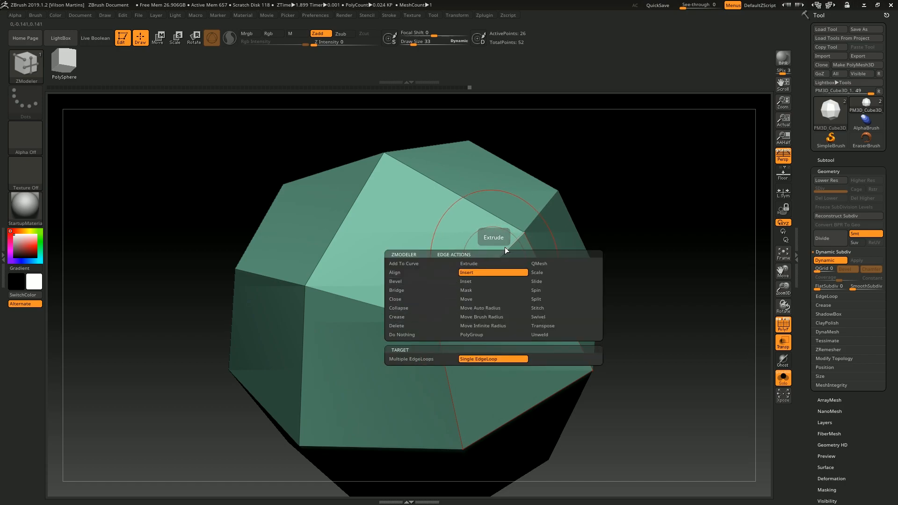
key("space")
left_click_drag(600, 271, 599, 234)
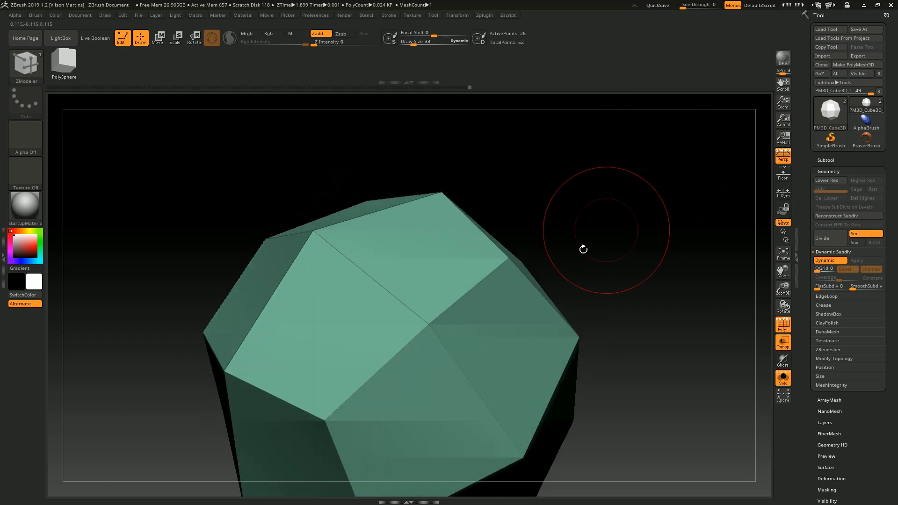
- Crease the edges bordering the group of faces on top of the low-poly sphere
left_click_drag(471, 281, 629, 300)
right_click_drag(630, 299, 630, 327)
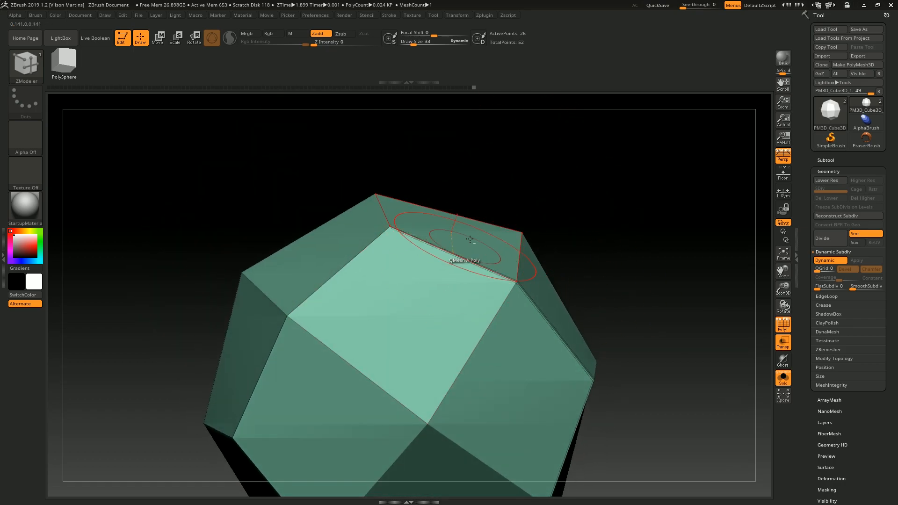
right_click_drag(482, 255, 489, 367, "ctrl")
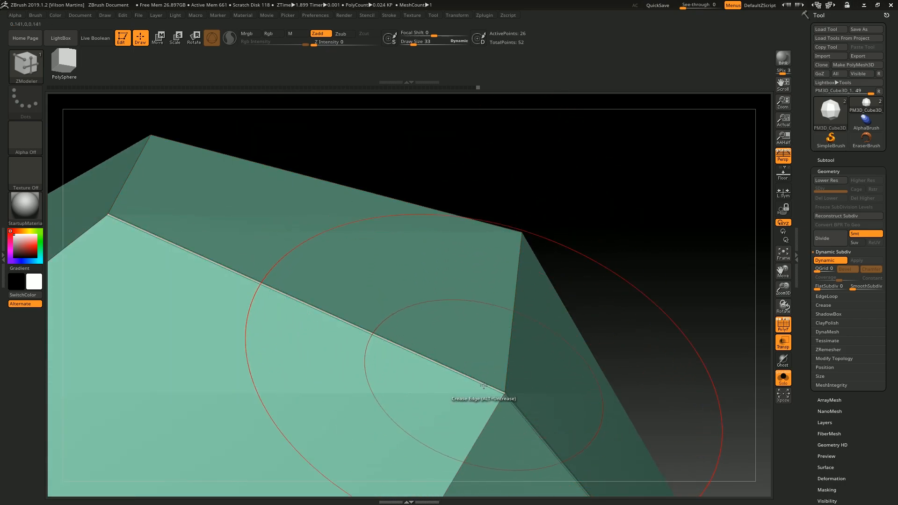
right_click_drag(357, 374, 612, 262, "ctrl")
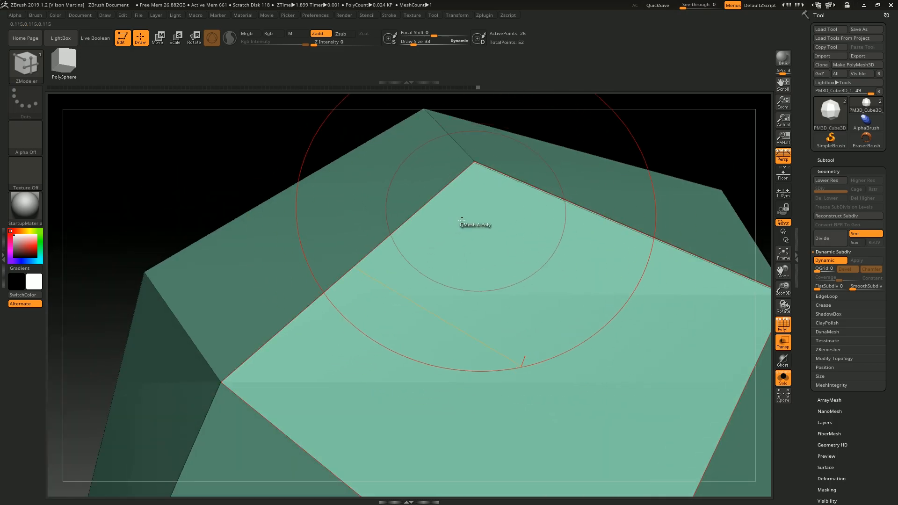
right_click_drag(328, 402, 321, 348)
mouse_move(369, 277)
right_mouse_down()
mouse_move(315, 290)
mouse_move(357, 271)
mouse_move(403, 290)
mouse_move(369, 321)
mouse_move(538, 316)
mouse_move(407, 361)
mouse_move(562, 266)
right_mouse_up()
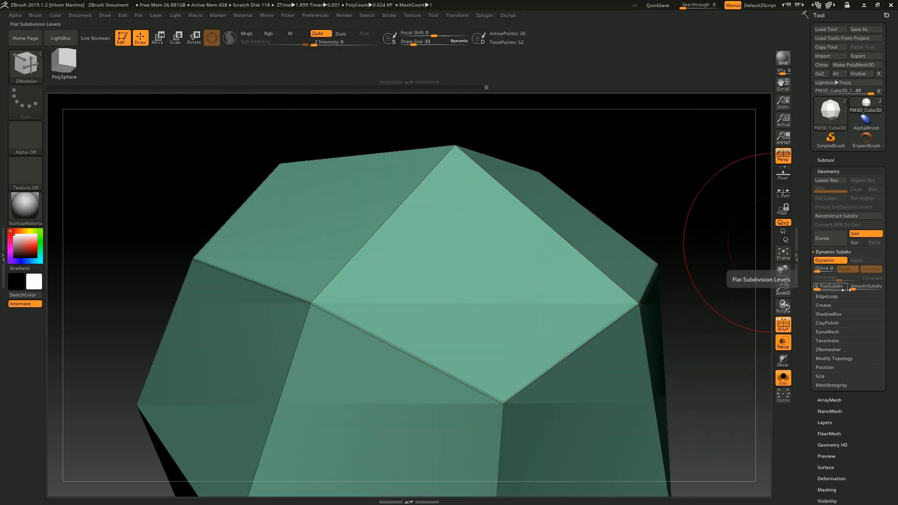
- Raise SmoothSubdiv in two stages until the sphere's facets smooth out, comparing the creased rim with and without polyframe
left_click_drag(854, 288, 865, 288)
mouse_move(716, 247)
left_mouse_down("alt")
mouse_move(655, 166)
mouse_move(663, 192)
mouse_move(634, 254)
mouse_move(603, 113)
left_mouse_up("alt")
key("shift+f")
key("shift+f")
left_click_drag(557, 196, 664, 196)
key("shift+f")
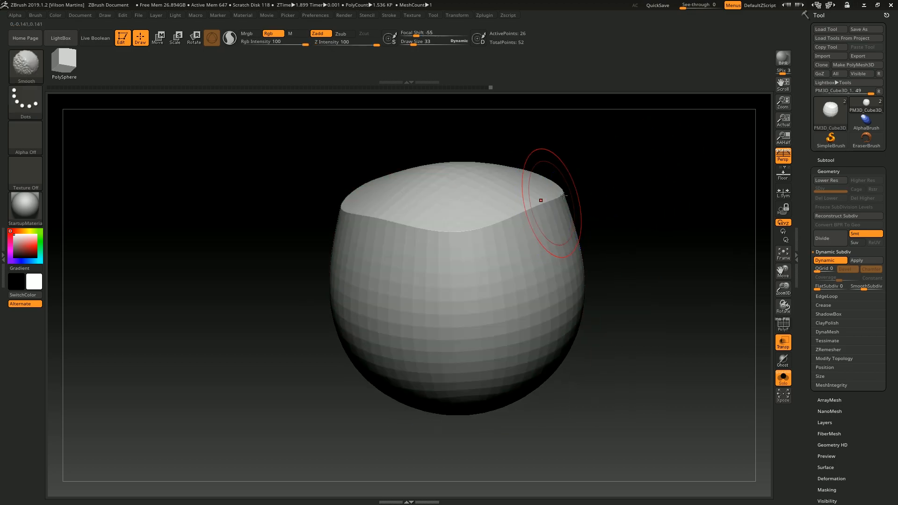
key("shift+f")
key("shift+f")
left_click_drag(873, 286, 875, 286)
left_click_drag(674, 168, 705, 201, "alt")
left_click_drag(649, 178, 601, 204, "alt")
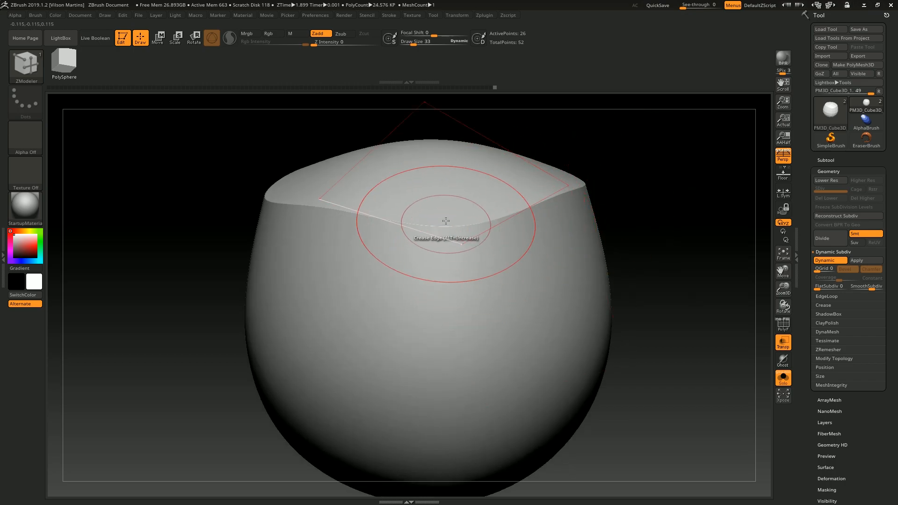
- Set CreaseLvl to 2 and check the softened rim with and without polyframe
left_click(842, 306)
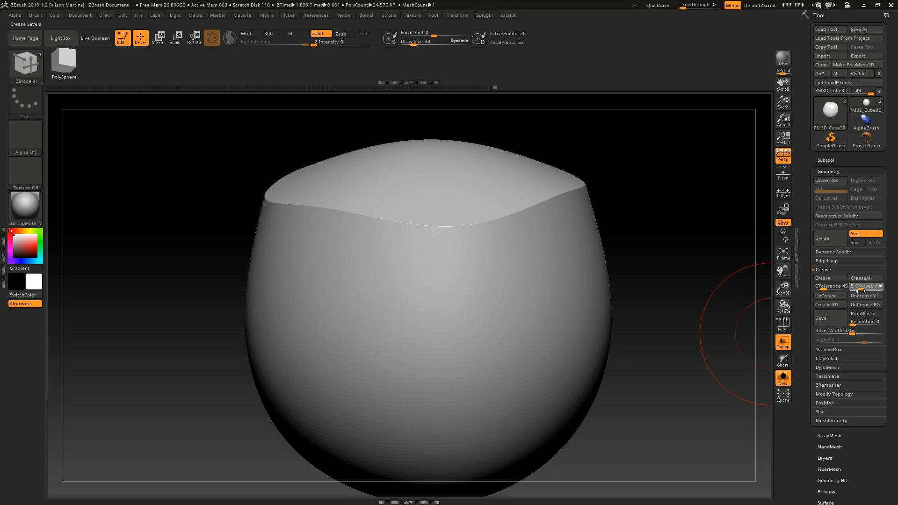
left_click_drag(856, 290, 855, 291)
left_click_drag(681, 184, 563, 251, "alt")
left_click_drag(583, 218, 639, 225, "alt")
key("shift+f")
key("shift+f")
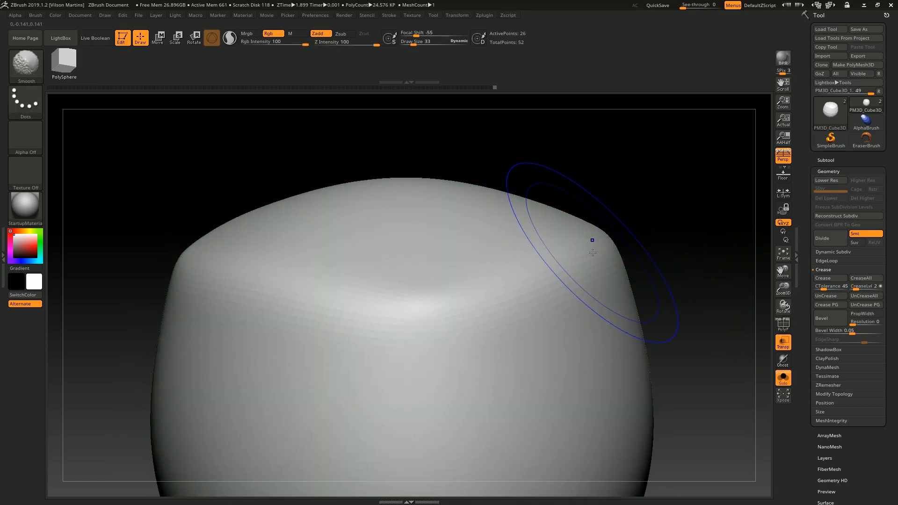
- Raise CreaseLvl to 8 for a sharp rim, and reduce it to 4 for a small bevel
left_click_drag(855, 291, 862, 289)
left_click_drag(704, 181, 680, 180, "alt")
left_click_drag(582, 209, 662, 182, "alt")
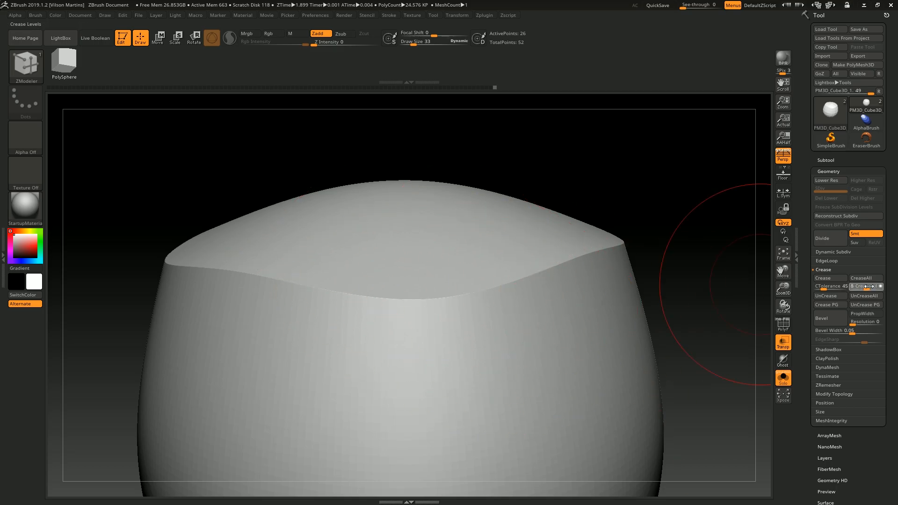
left_click_drag(862, 288, 862, 290)
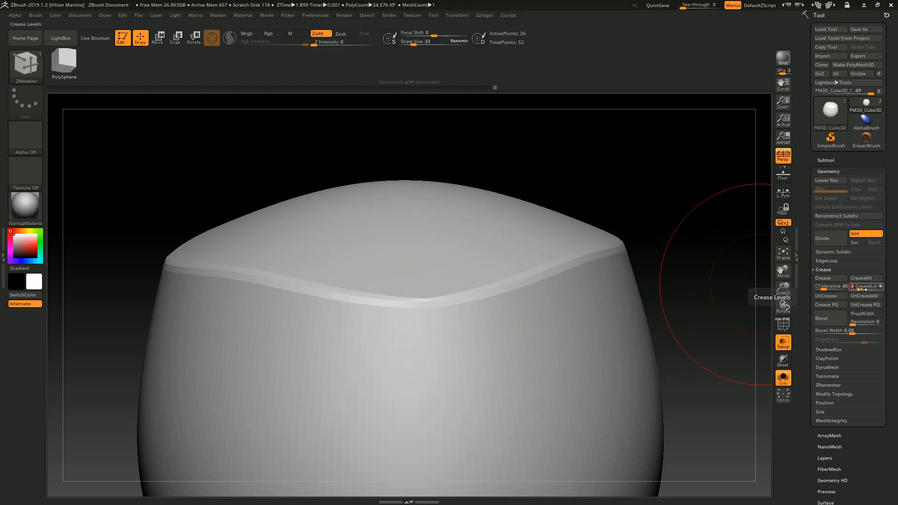
- Raise CreaseLvl again until the rim around the sphere's top becomes sharp
left_click(842, 253)
left_click(842, 253)
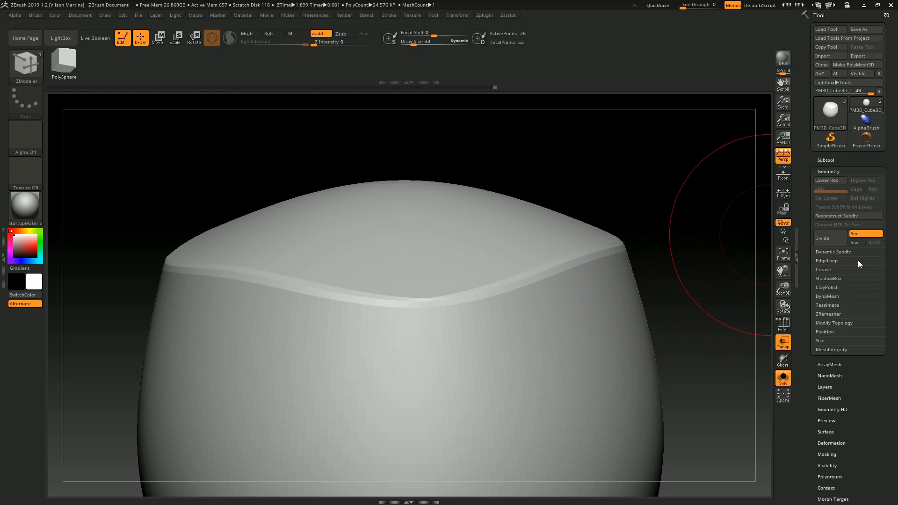
left_click(835, 268)
left_click_drag(860, 288, 863, 289)
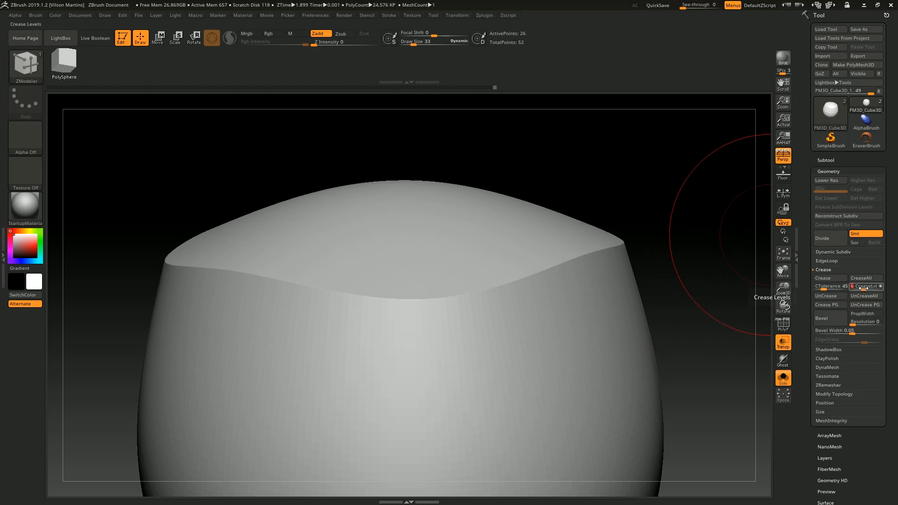
- Set SmoothSubdiv to 7 and frame the whole sphere
left_click(841, 252)
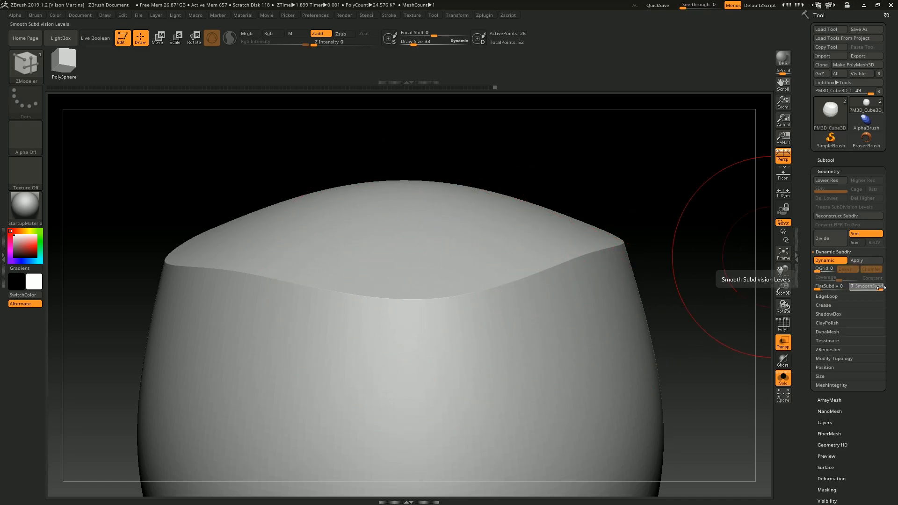
mouse_move(655, 210)
left_mouse_down()
mouse_move(539, 257)
mouse_move(663, 212)
mouse_move(663, 203)
left_mouse_up()
key("f")
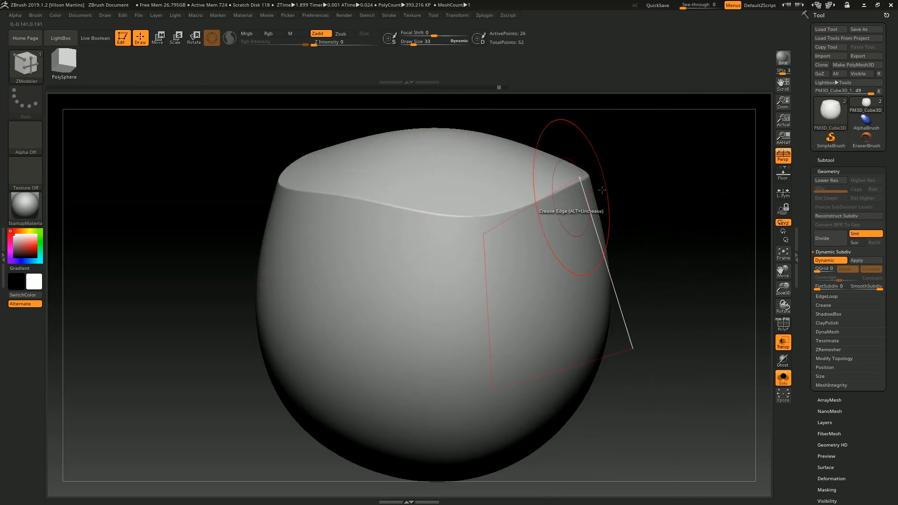
- Crease the upper and lower edges running down from one corner of the top face group, using single-edge Crease
left_click(582, 195)
key("shift+f")
key("shift+f")
key("space")
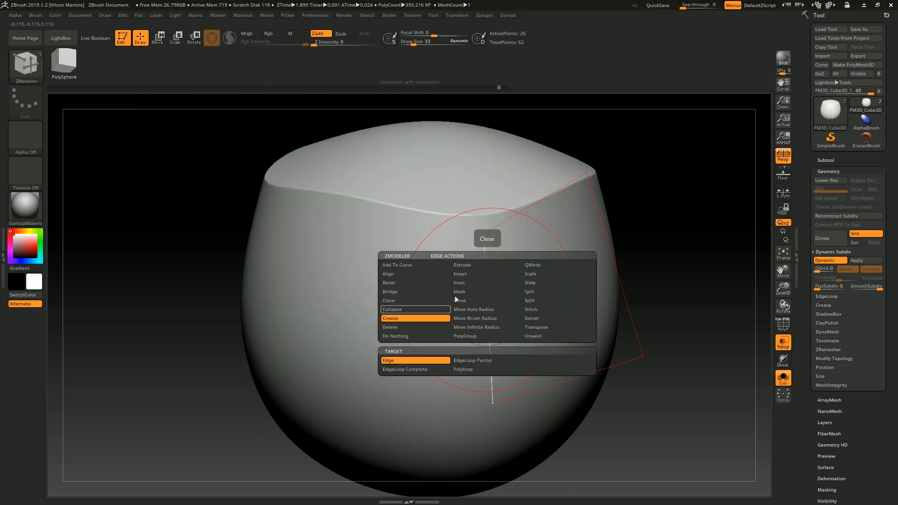
left_click(418, 321)
left_click_drag(664, 201, 714, 136)
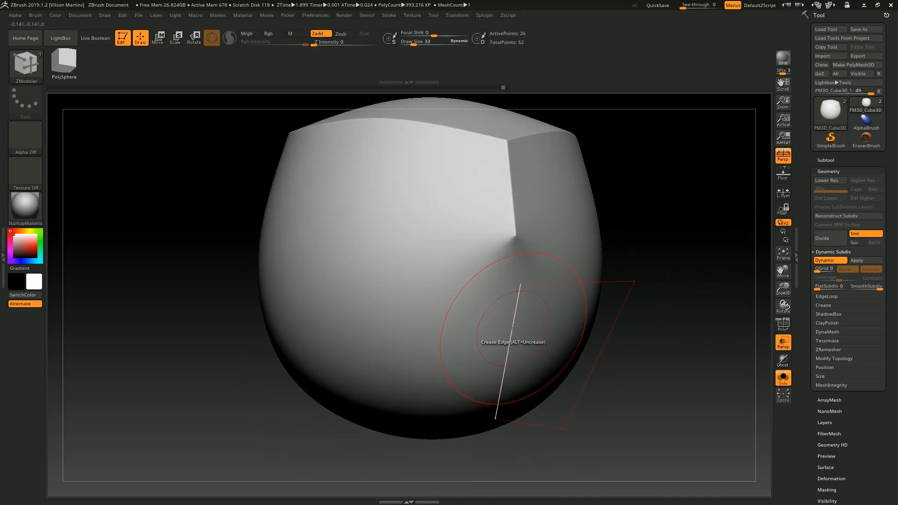
left_click(514, 326)
- Crease the two edges running down from a second corner of the top face group
left_click_drag(705, 221, 669, 206)
left_click_drag(743, 169, 533, 227, "alt")
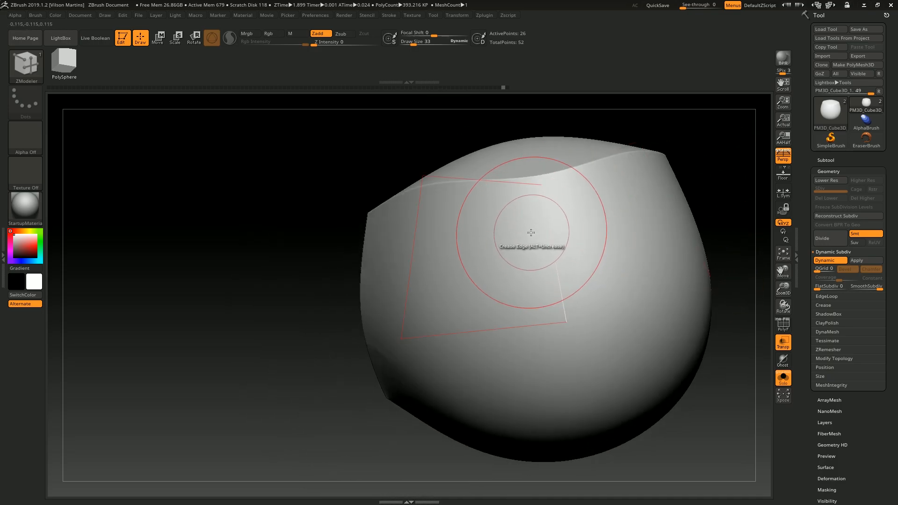
left_click(550, 231)
left_click(571, 348)
- Crease the upper and lower side edges below a third corner of the top face group
left_click_drag(702, 164, 458, 299, "alt")
left_click(592, 242)
left_click_drag(707, 244, 598, 205, "alt")
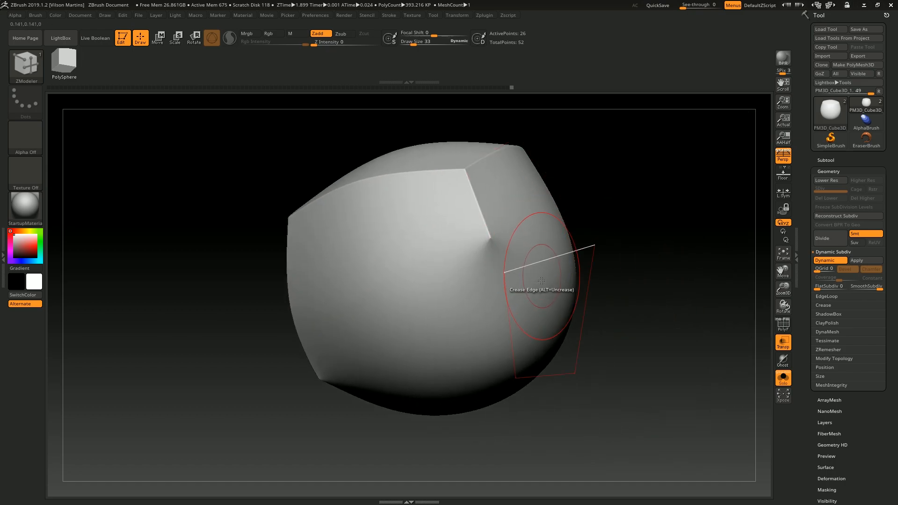
left_click(510, 307)
- Crease the upper and lower side edges below the remaining corner of the top face group
right_click_drag(519, 299, 484, 338, "alt")
right_click_drag(543, 328, 411, 323)
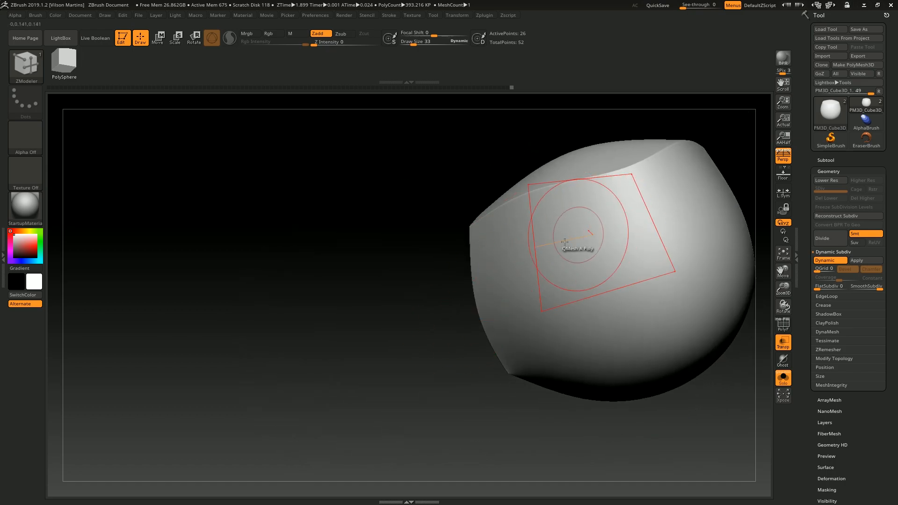
right_click_drag(578, 237, 489, 280, "alt")
left_click(555, 280)
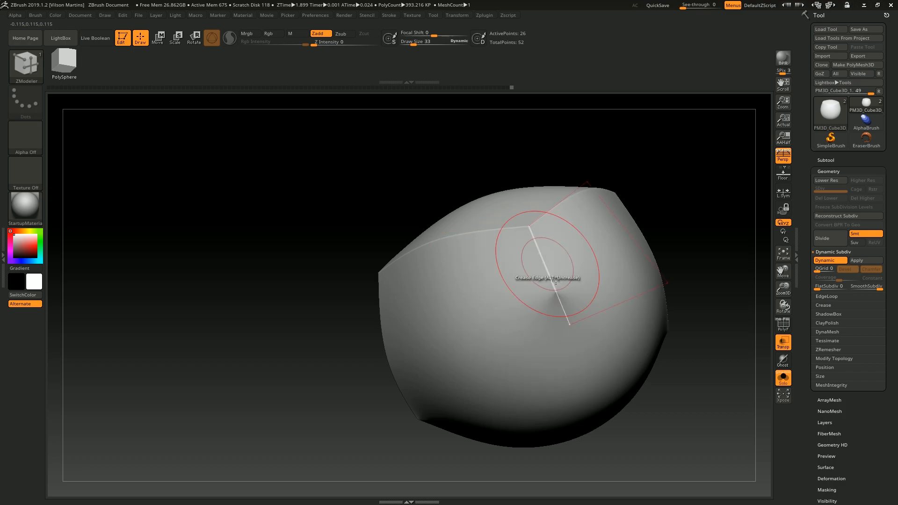
left_click(572, 339)
- Examine the creased corners and side edges of the smoothed sphere from several angles
right_click_drag(591, 329, 575, 270, "ctrl")
right_click_drag(683, 248, 683, 186)
mouse_move(612, 210)
right_mouse_down()
mouse_move(585, 216)
mouse_move(604, 213)
right_mouse_up()
right_click_drag(667, 186, 658, 195, "alt")
right_click_drag(659, 195, 629, 174, "ctrl")
right_click_drag(590, 250, 604, 189)
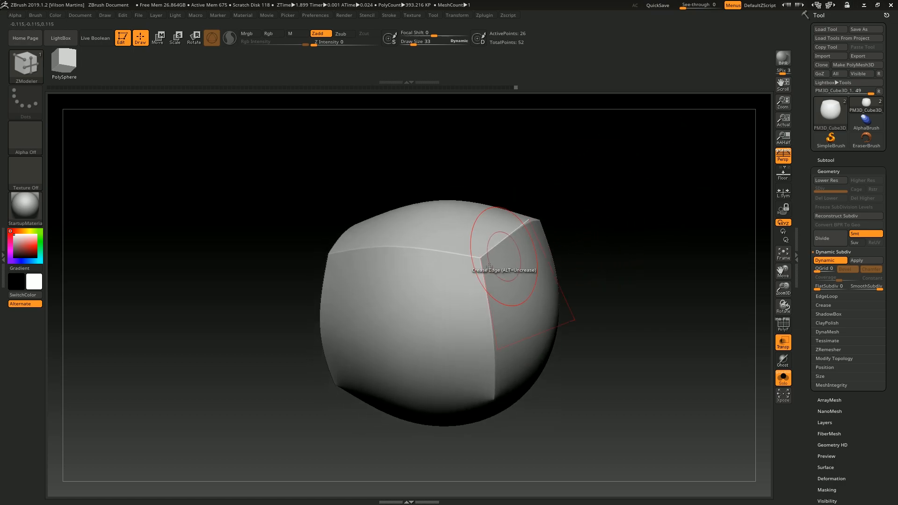
left_click(830, 305)
mouse_move(641, 229)
right_mouse_down()
mouse_move(666, 226)
mouse_move(638, 233)
right_mouse_up()
left_click(849, 253)
right_click_drag(533, 235, 576, 228)
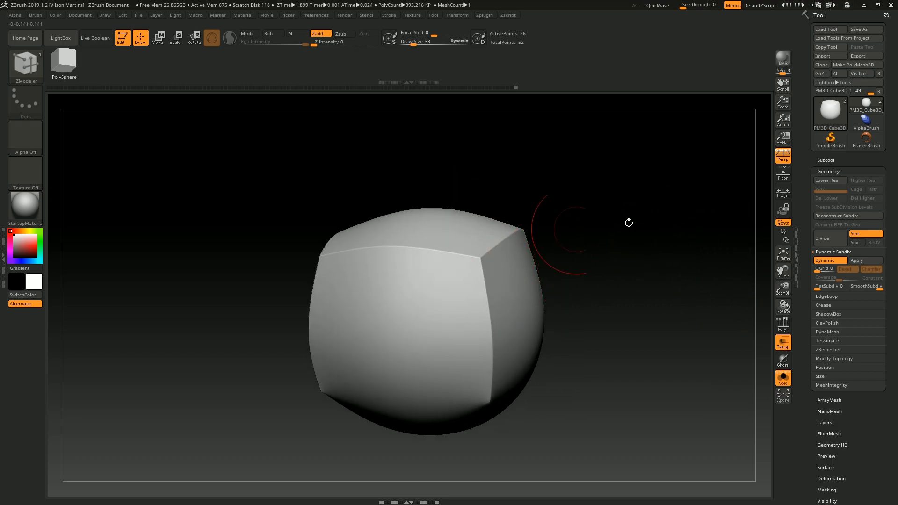
mouse_move(710, 262)
right_mouse_down()
mouse_move(674, 261)
mouse_move(711, 260)
right_mouse_up()
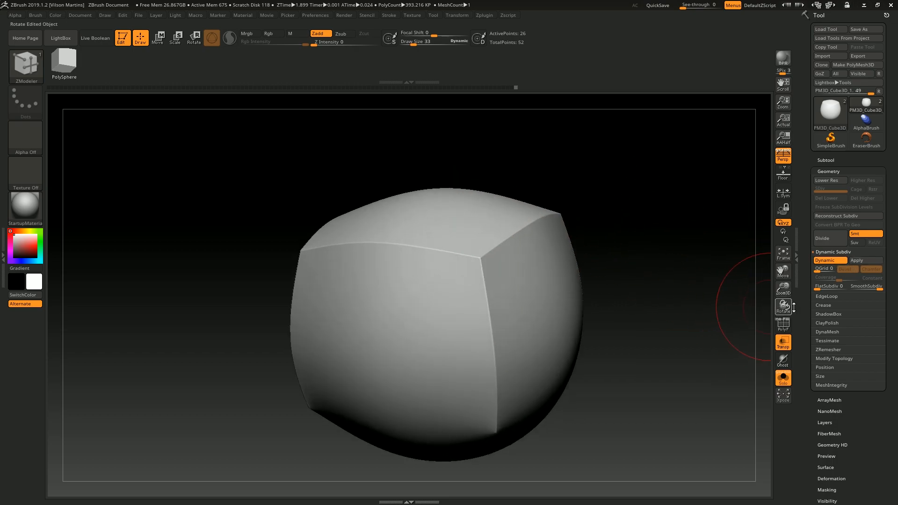
- Lower CreaseLvl to 4 to preview softer creases, and set it to 6 to sharpen them
left_click(827, 305)
left_click_drag(862, 289, 866, 290)
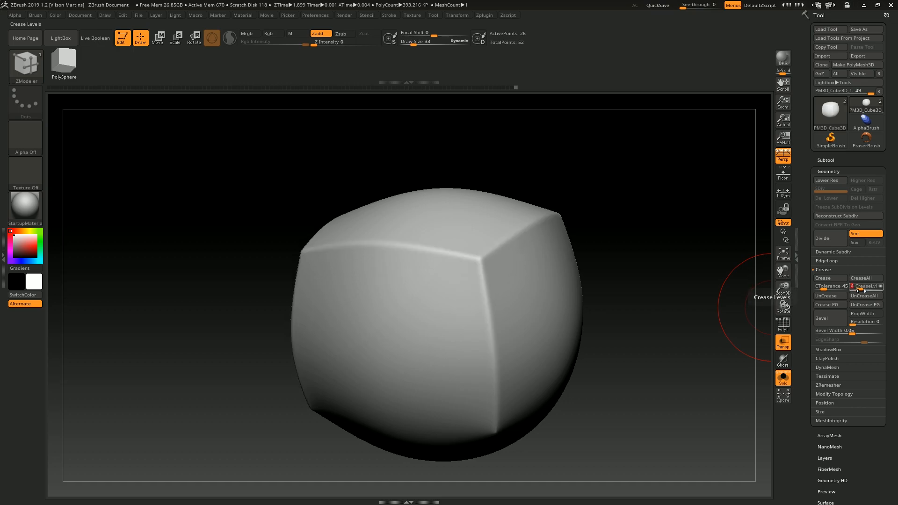
left_click_drag(571, 291, 601, 187)
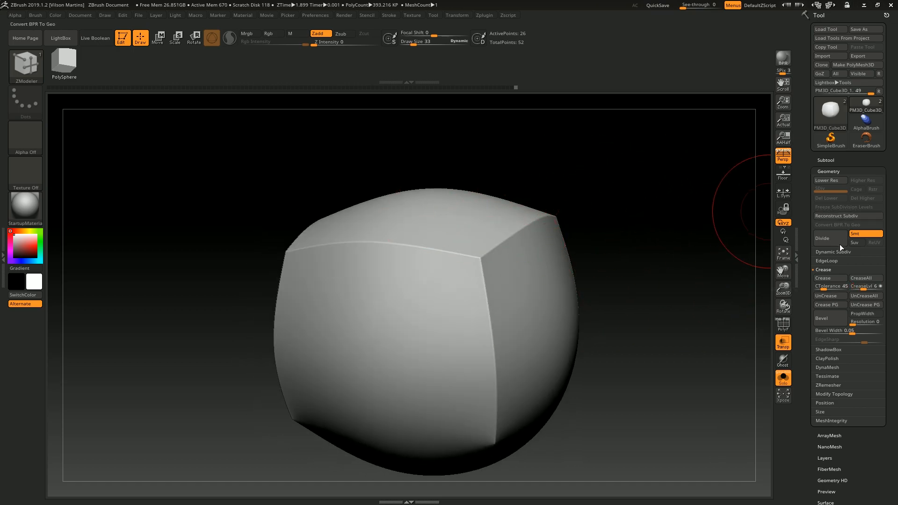
left_click(826, 260)
left_click(833, 252)
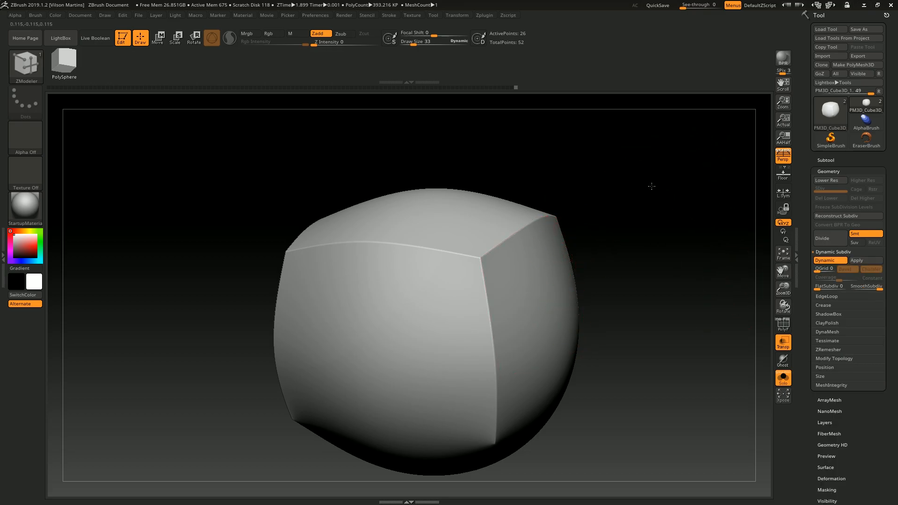
- Inspect the creased shape from several sides and apply Dynamic Subdiv to convert the preview into real subdivision levels
left_click_drag(654, 191, 633, 157)
left_click_drag(566, 191, 415, 217)
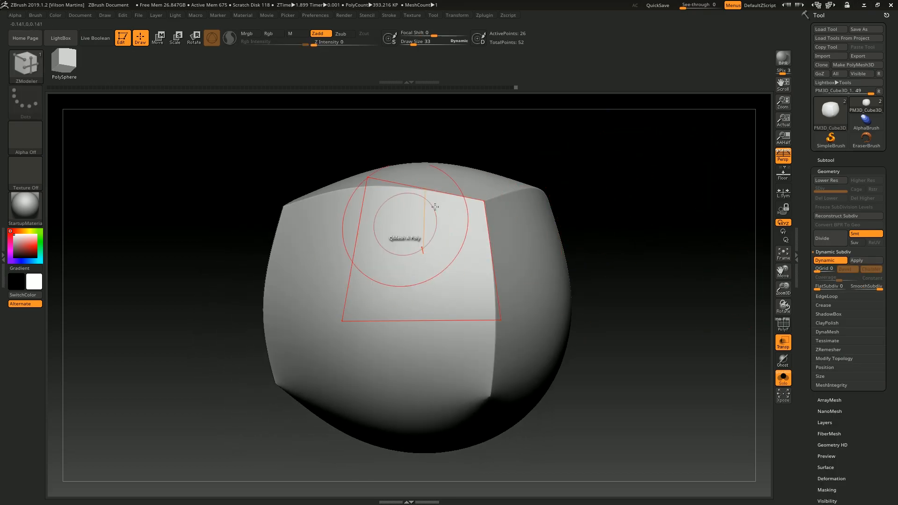
left_click_drag(590, 178, 618, 183)
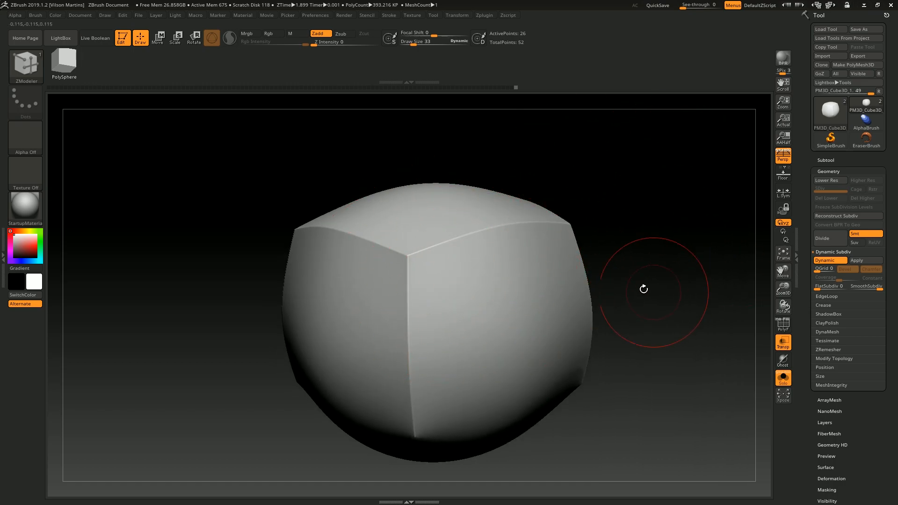
left_click_drag(669, 207, 584, 199)
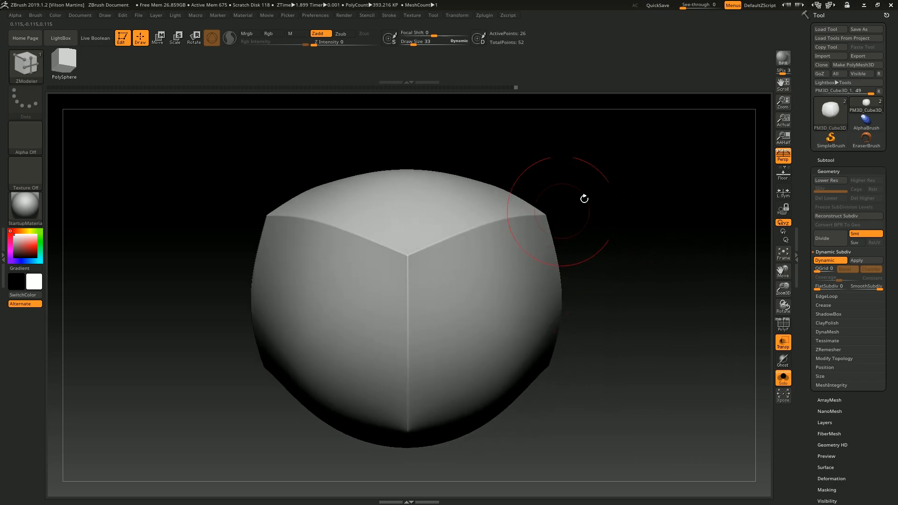
left_click(859, 260)
left_click(826, 260)
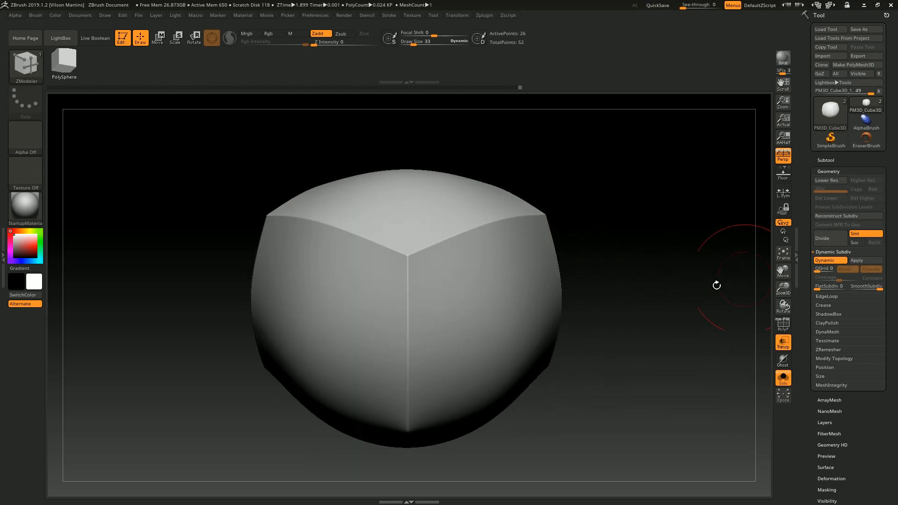
left_click(863, 261)
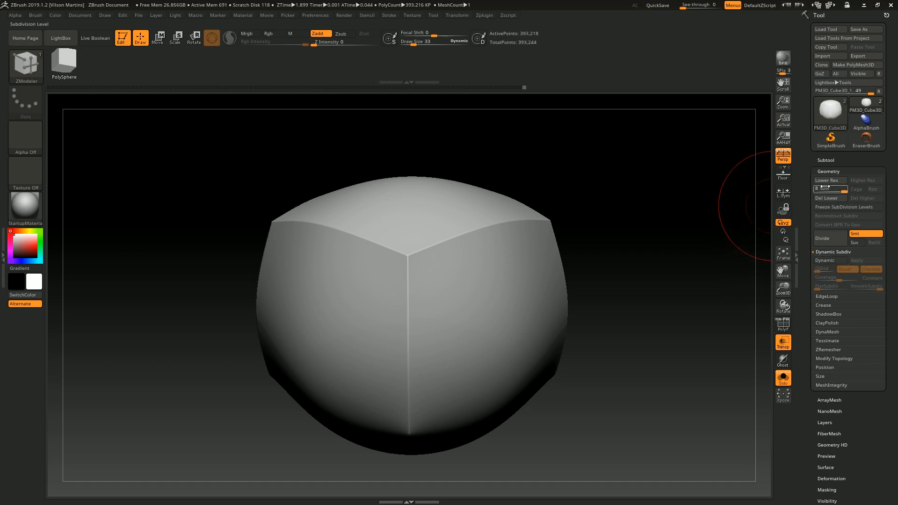
- Try a ZModeler action on the mesh with multiple subdivision levels
left_click_drag(597, 174, 612, 182)
left_click(452, 287)
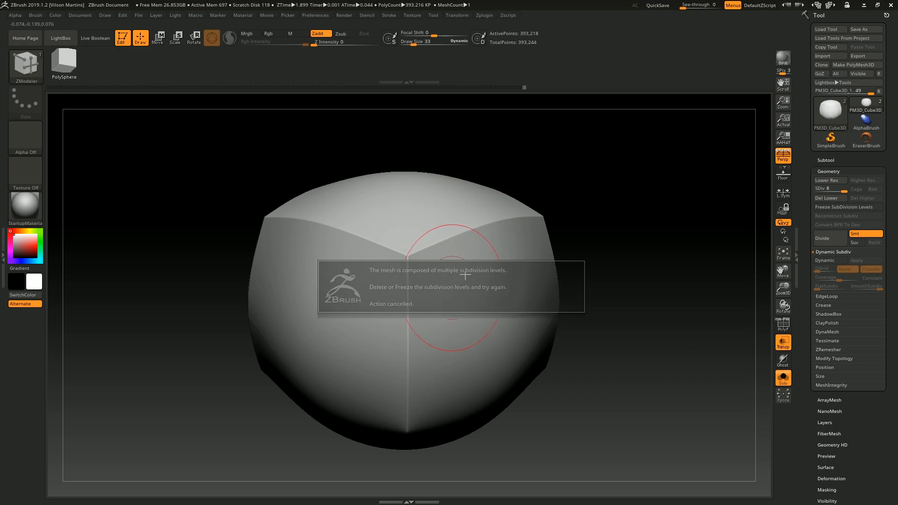
left_click(499, 250)
- Check the applied mesh in polyframe and step down its subdivision levels, returning to level 8
key("shift+f")
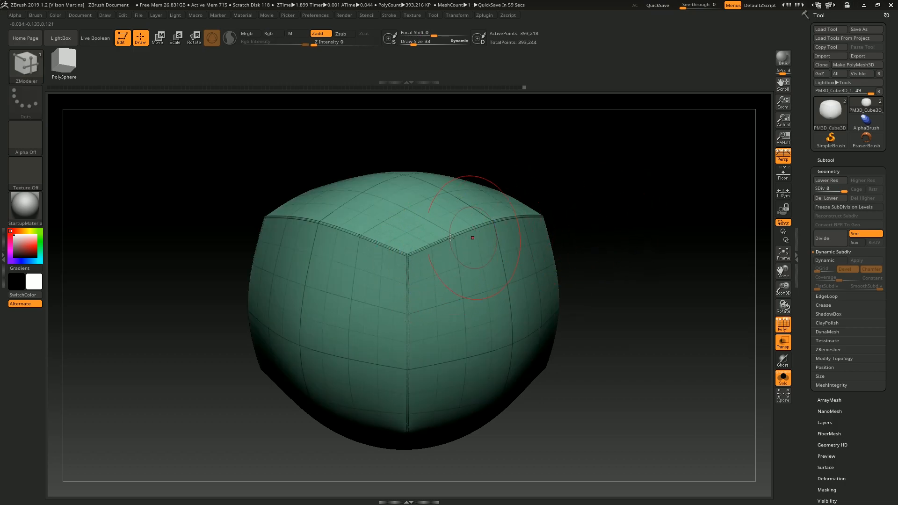
key("shift+f")
key("shift+d")
key("d")
key("d")
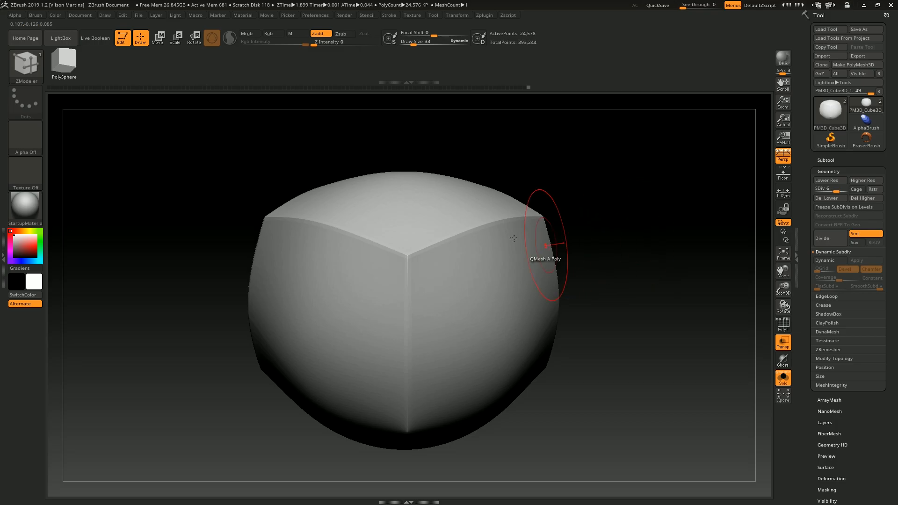
- Sculpt a test stroke across the sphere with the Standard brush and undo it
left_click(26, 69)
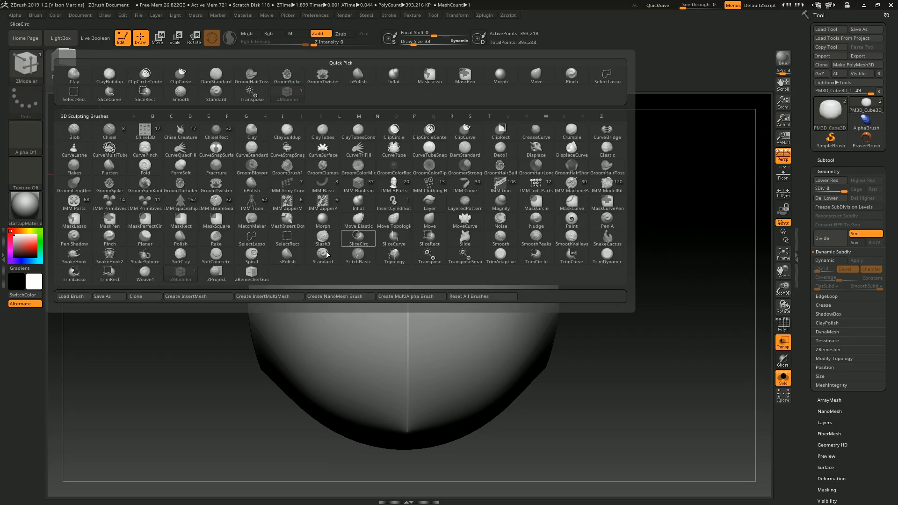
left_click(321, 260)
mouse_move(519, 241)
left_mouse_down()
mouse_move(468, 276)
mouse_move(383, 360)
mouse_move(258, 243)
left_mouse_up()
key("ctrl+z")
- Switch back to the ZModeler brush and set the draw size to 26
key("b")
key("z")
key("m")
key("s")
left_click_drag(442, 256, 455, 256)
left_click(429, 271)
left_click(291, 422)
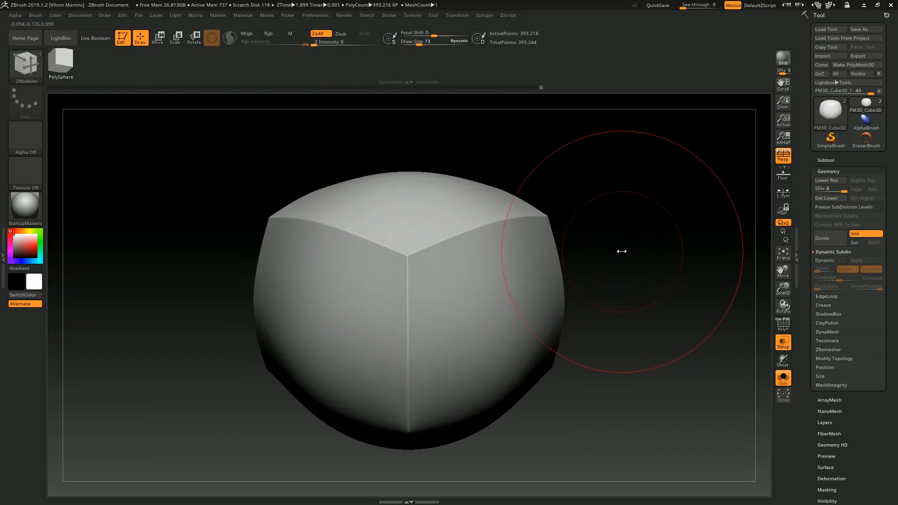
left_click_drag(621, 251, 635, 242)
left_click_drag(619, 245, 638, 224)
key("bracketleft")
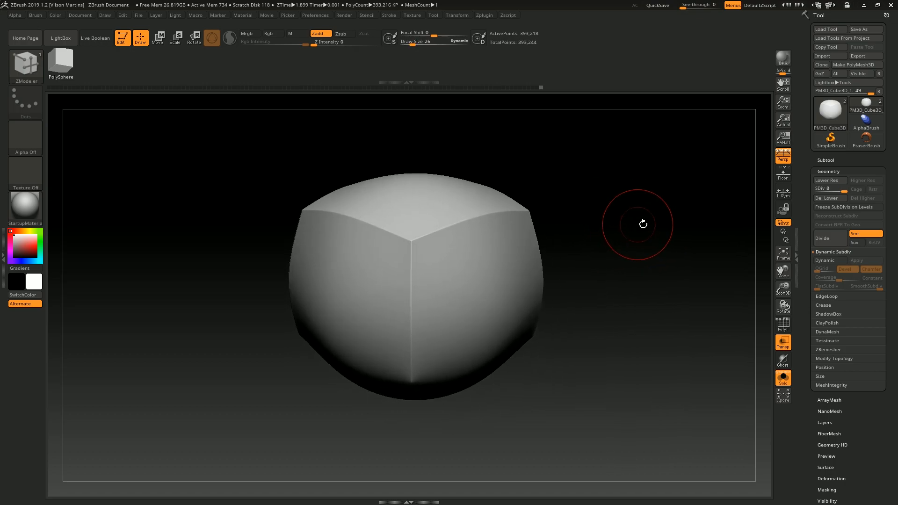